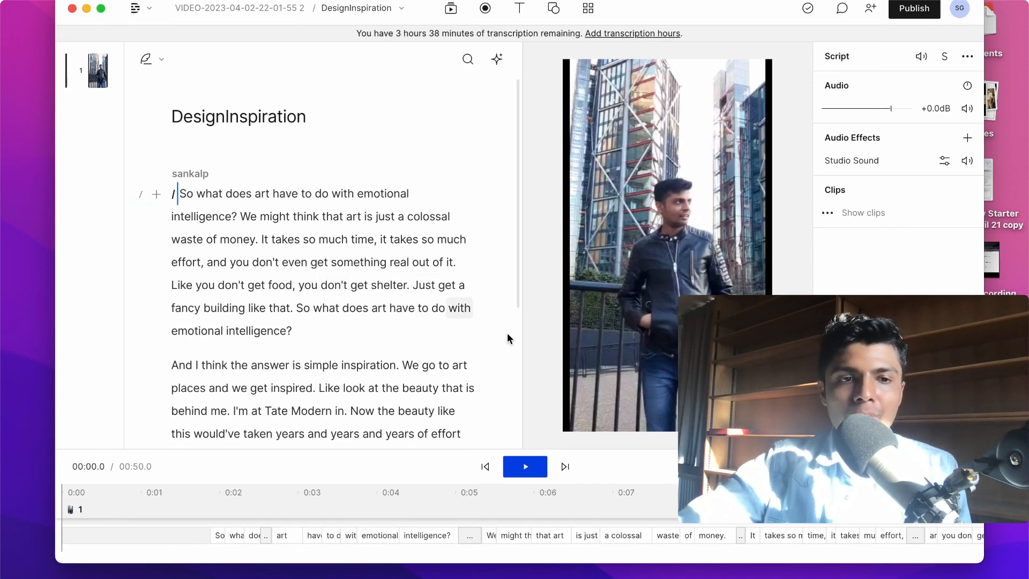
Examine the DesignInspiration transcript and jump the video to the words "even" and "Modern" in the script.
{"action": "scroll", "coordinate": [507, 333], "scroll_direction": "down", "scroll_amount": 2}
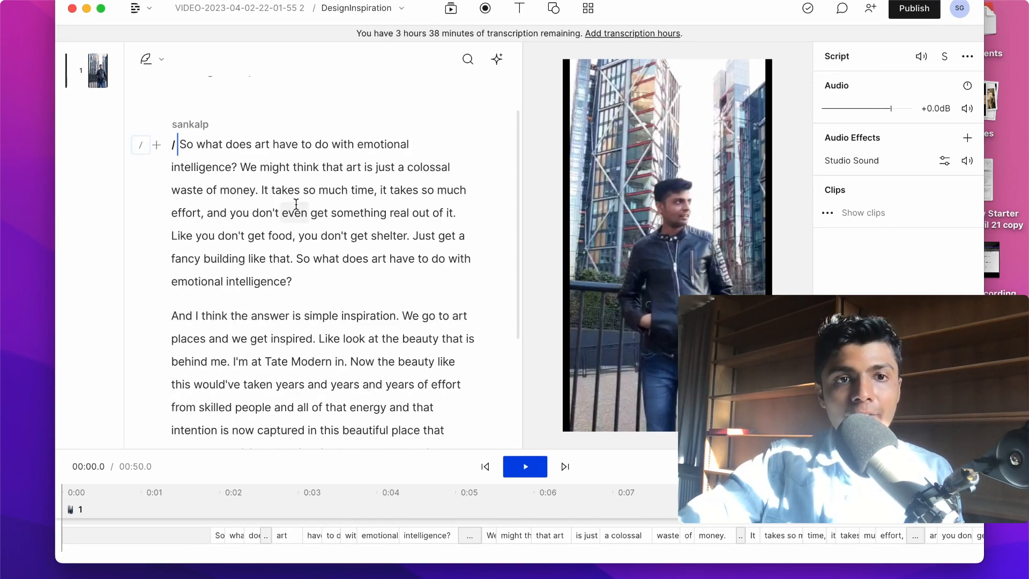
{"action": "left_click", "coordinate": [296, 203]}
{"action": "scroll", "coordinate": [296, 204], "scroll_direction": "down", "scroll_amount": 3}
{"action": "left_click", "coordinate": [291, 266]}
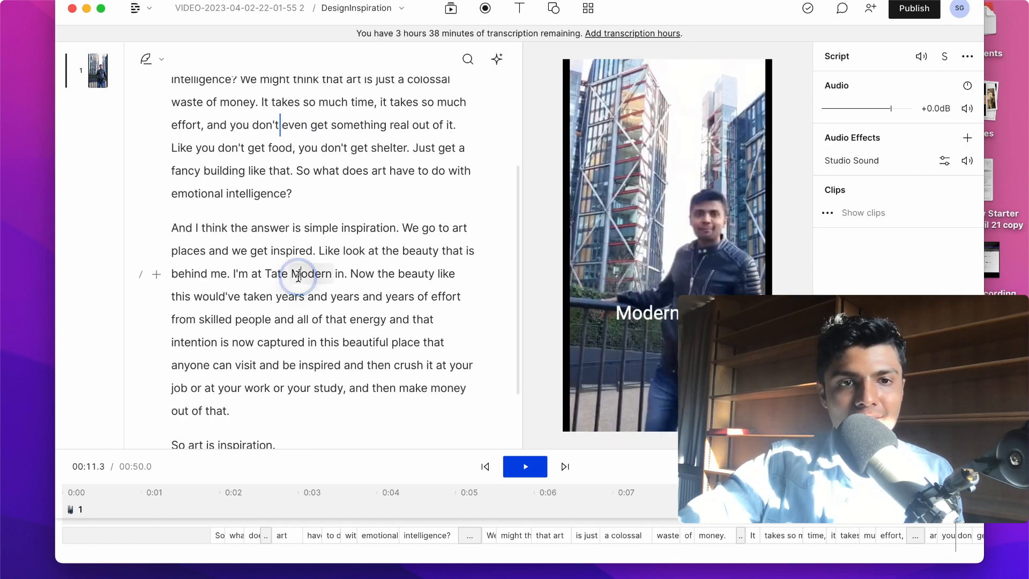
{"action": "scroll", "coordinate": [298, 276], "scroll_direction": "up", "scroll_amount": 3}
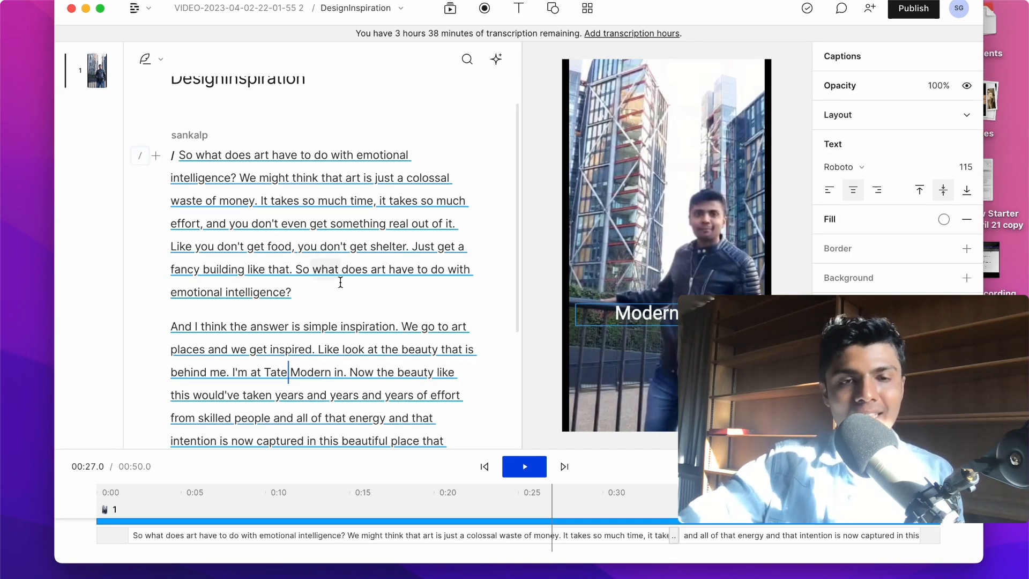
{"action": "scroll", "coordinate": [340, 282], "scroll_direction": "down", "scroll_amount": 3}
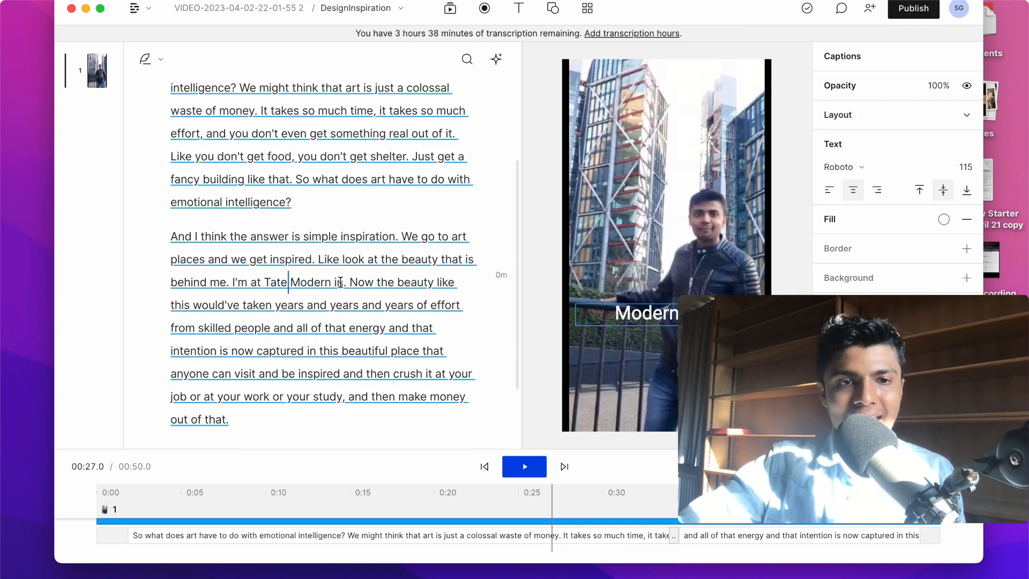
{"action": "scroll", "coordinate": [341, 282], "scroll_direction": "up", "scroll_amount": 3}
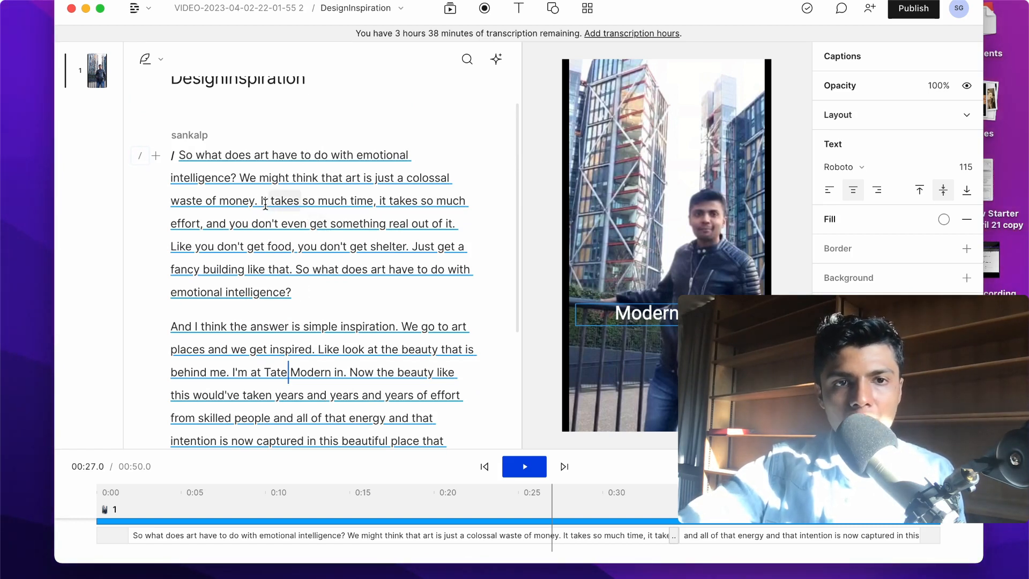
Try cutting "It takes so much time," from the script, play back from "We might think", and undo the cut.
{"action": "left_click_drag", "start_coordinate": [261, 199], "coordinate": [366, 201]}
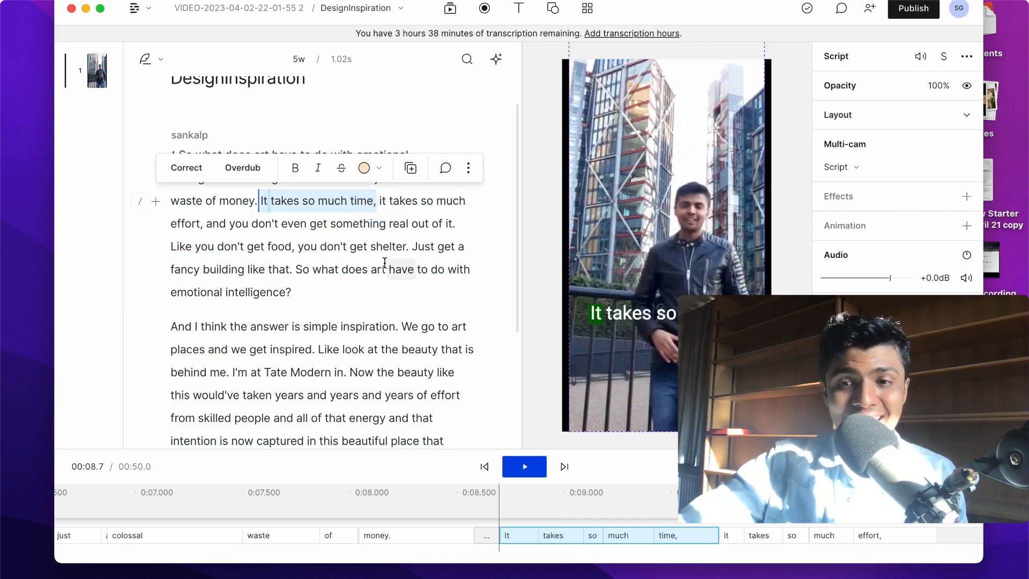
{"action": "key", "text": "BackSpace"}
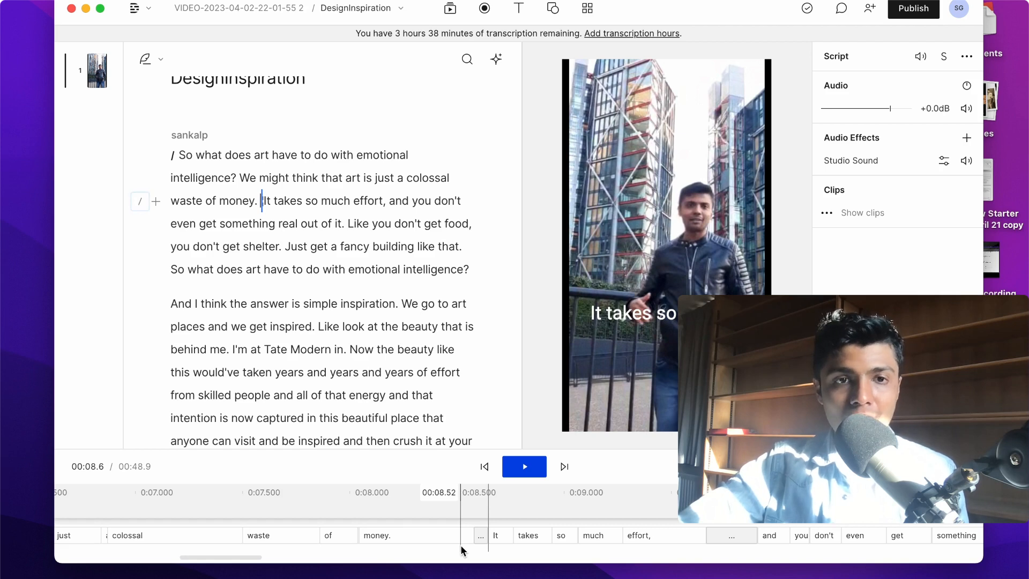
{"action": "left_click", "coordinate": [241, 177]}
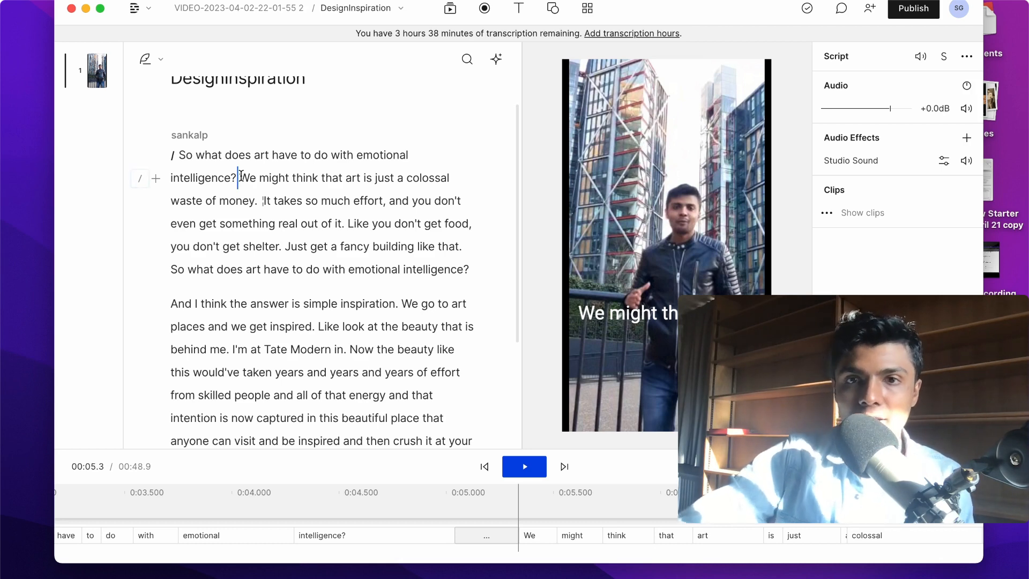
{"action": "key", "text": "space"}
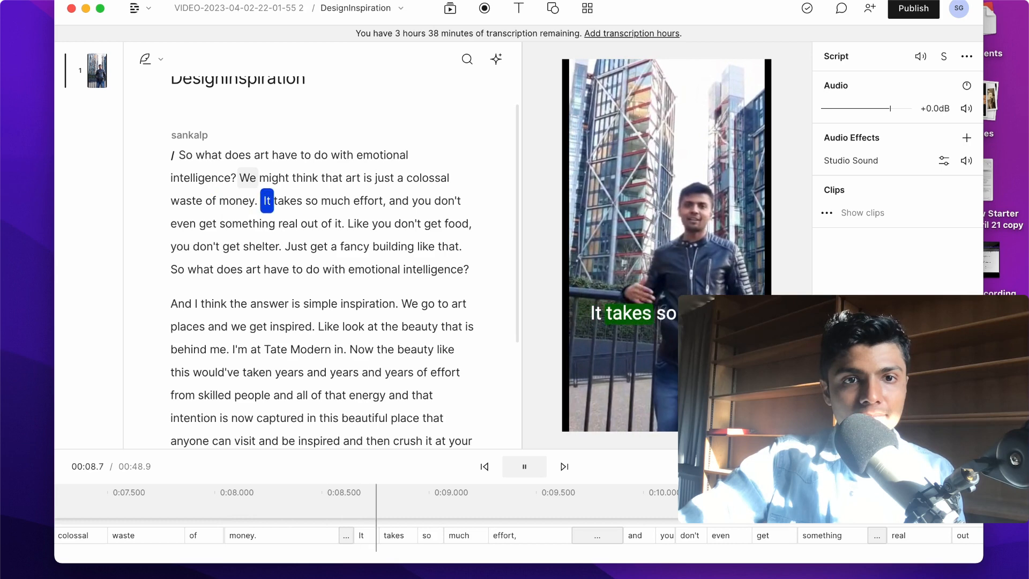
{"action": "key", "text": "super+z"}
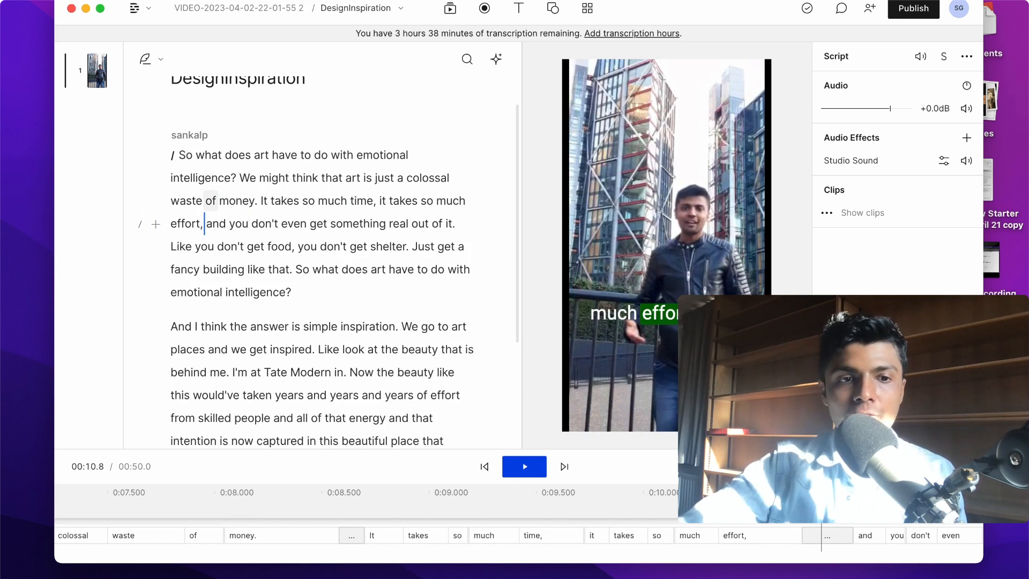
View the Shorten word gaps tool for gaps of 1s or more, and close it without applying.
{"action": "scroll", "coordinate": [204, 225], "scroll_direction": "up", "scroll_amount": 2}
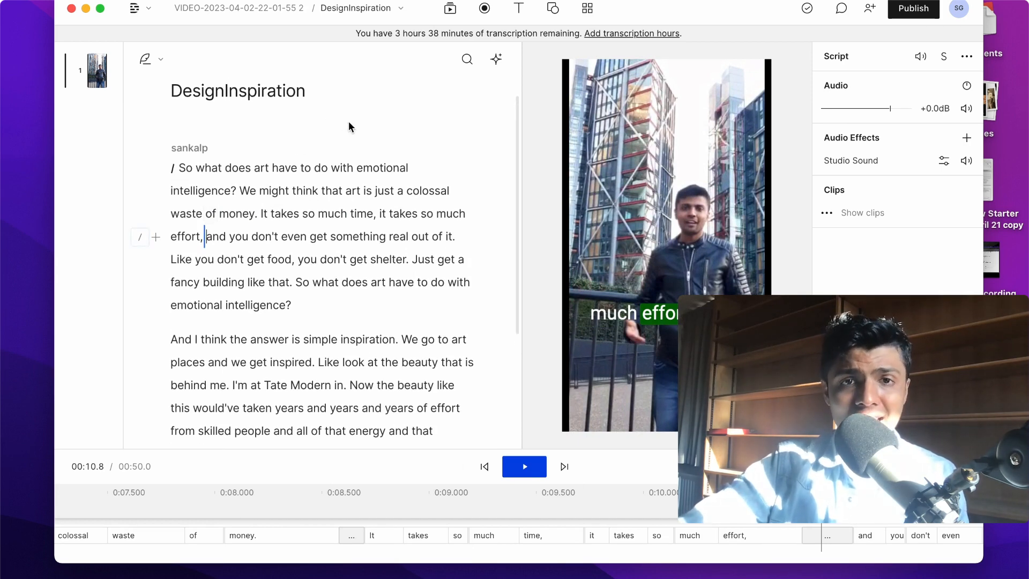
{"action": "left_click", "coordinate": [496, 59]}
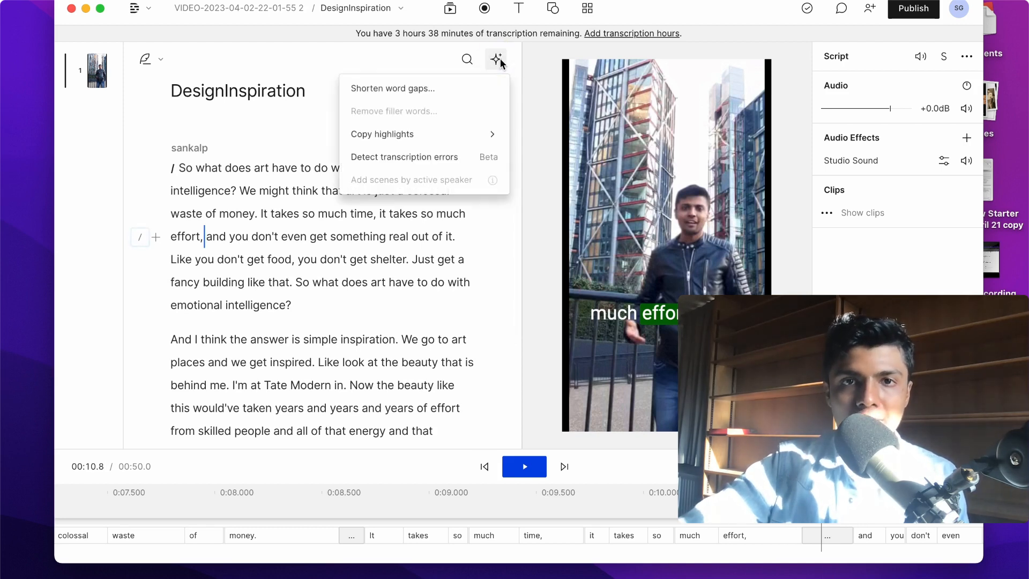
{"action": "left_click", "coordinate": [430, 93]}
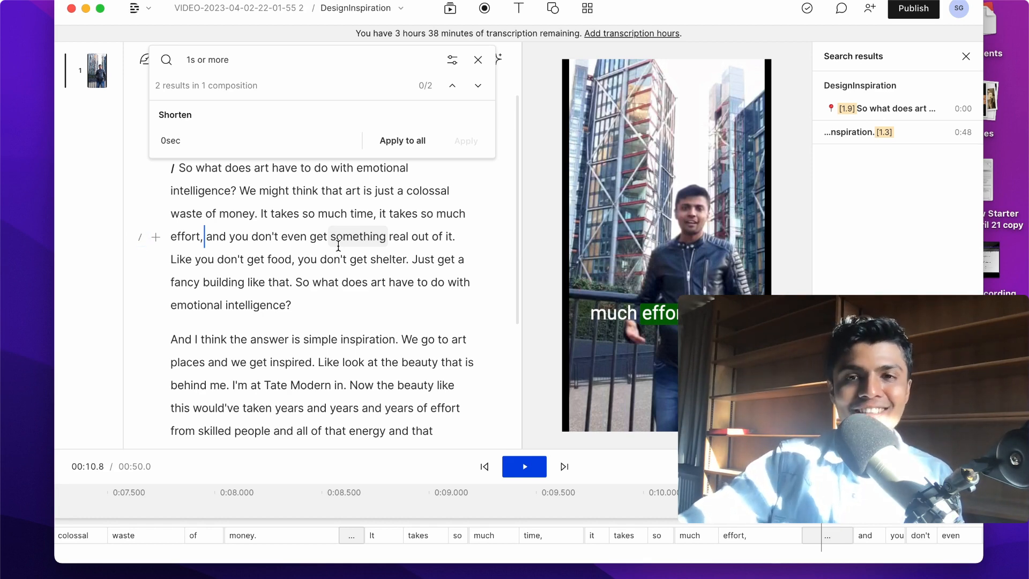
{"action": "left_click", "coordinate": [314, 215]}
{"action": "left_click", "coordinate": [416, 282]}
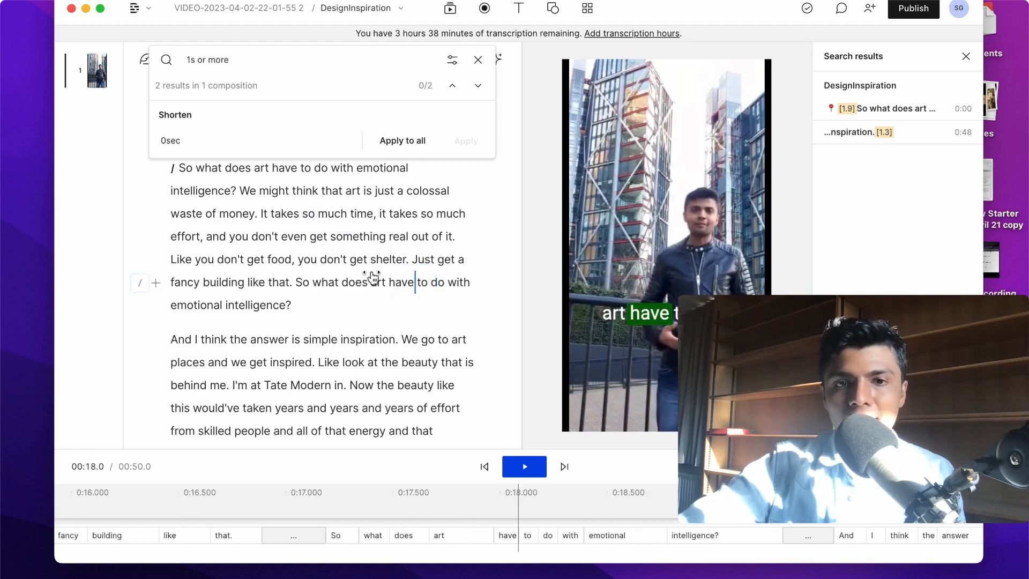
{"action": "left_click", "coordinate": [383, 308]}
{"action": "left_click", "coordinate": [479, 59]}
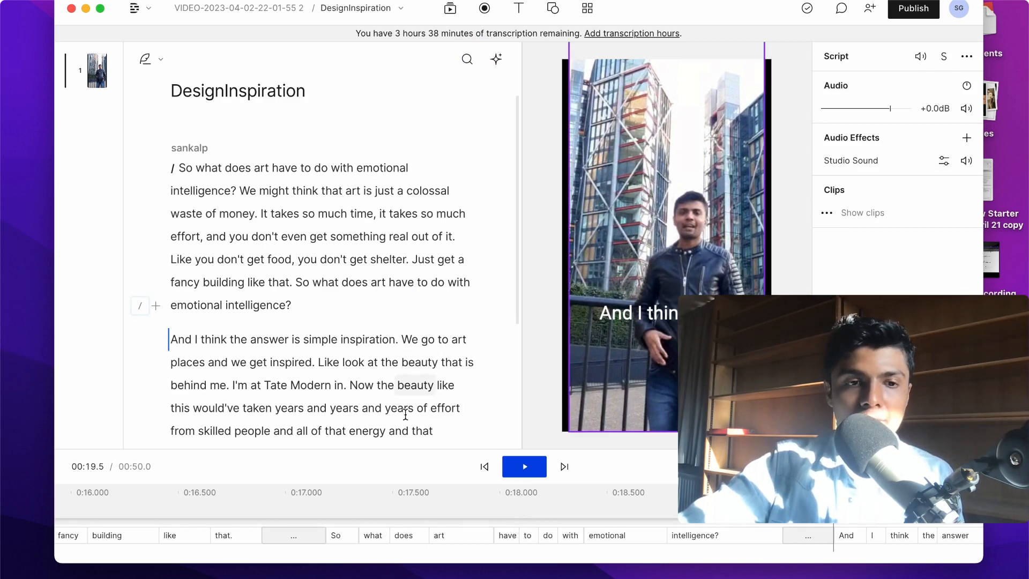
Turn off the Studio Sound effect and play the video from 00:17.14 to hear the unprocessed audio.
{"action": "left_click", "coordinate": [966, 160]}
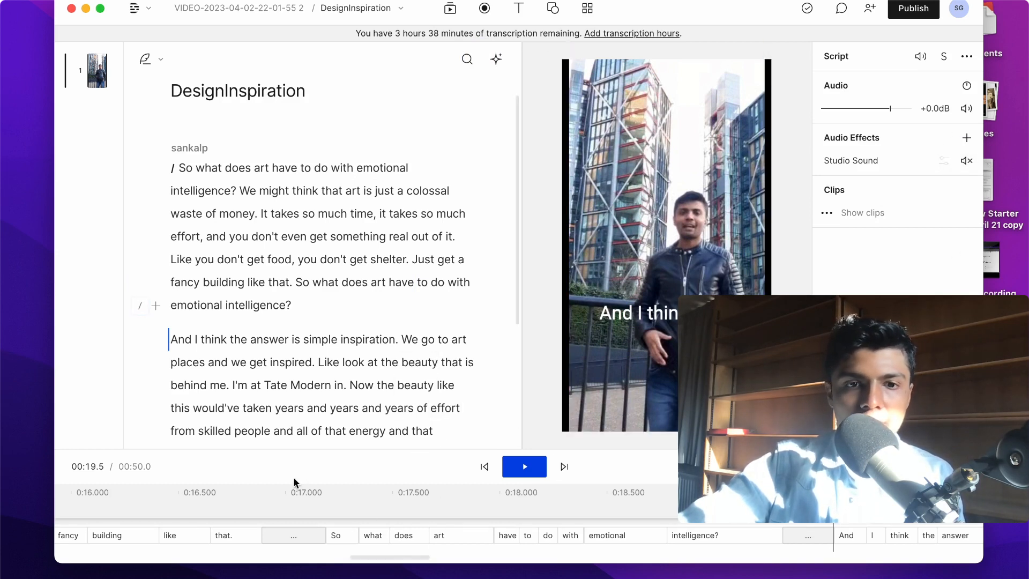
{"action": "left_click", "coordinate": [317, 496]}
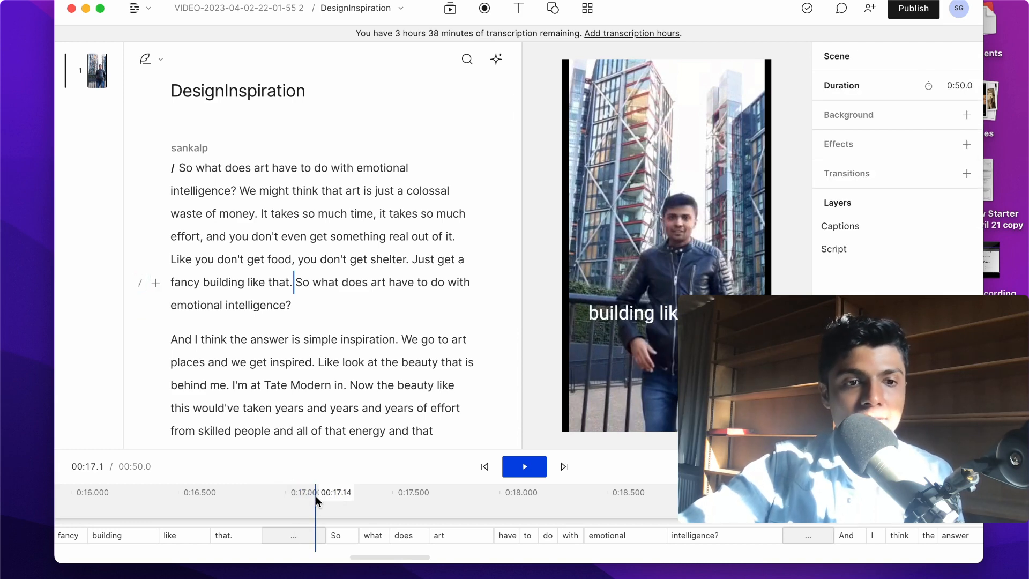
{"action": "key", "text": "space"}
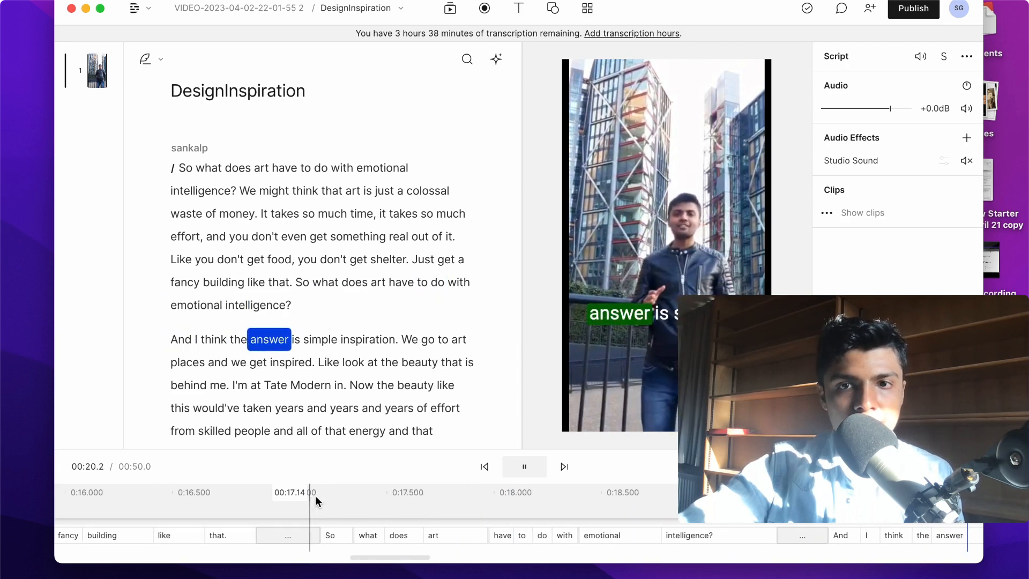
{"action": "key", "text": "space"}
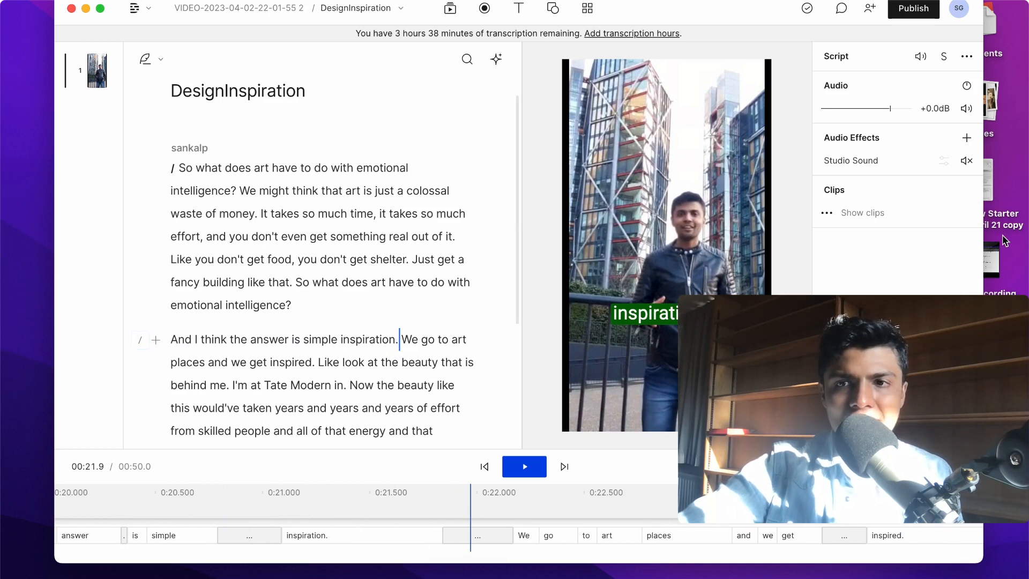
Turn Studio Sound back on and play the video from 00:21.19 to hear the processed audio.
{"action": "left_click", "coordinate": [968, 160]}
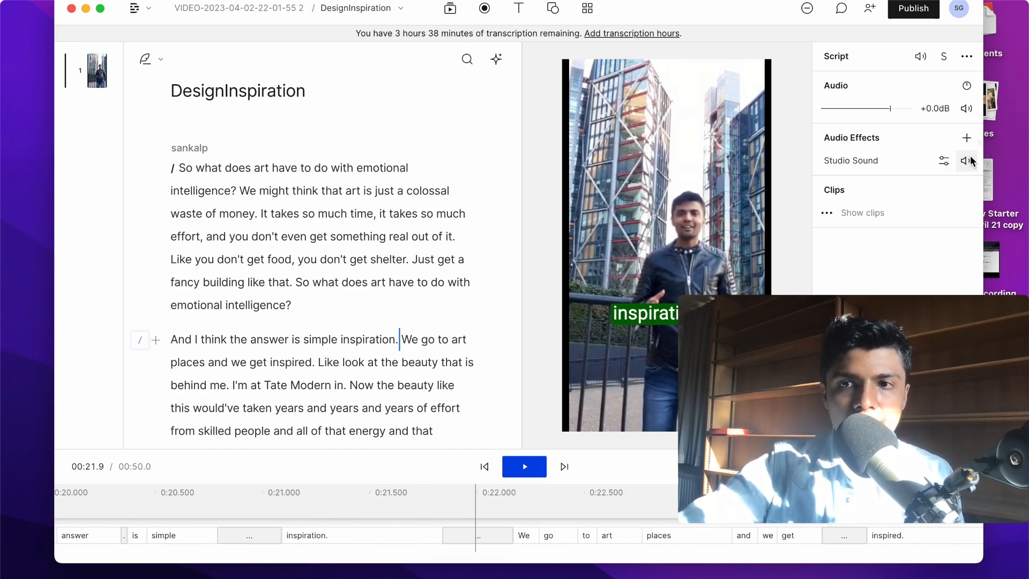
{"action": "left_click", "coordinate": [304, 501]}
{"action": "key", "text": "space"}
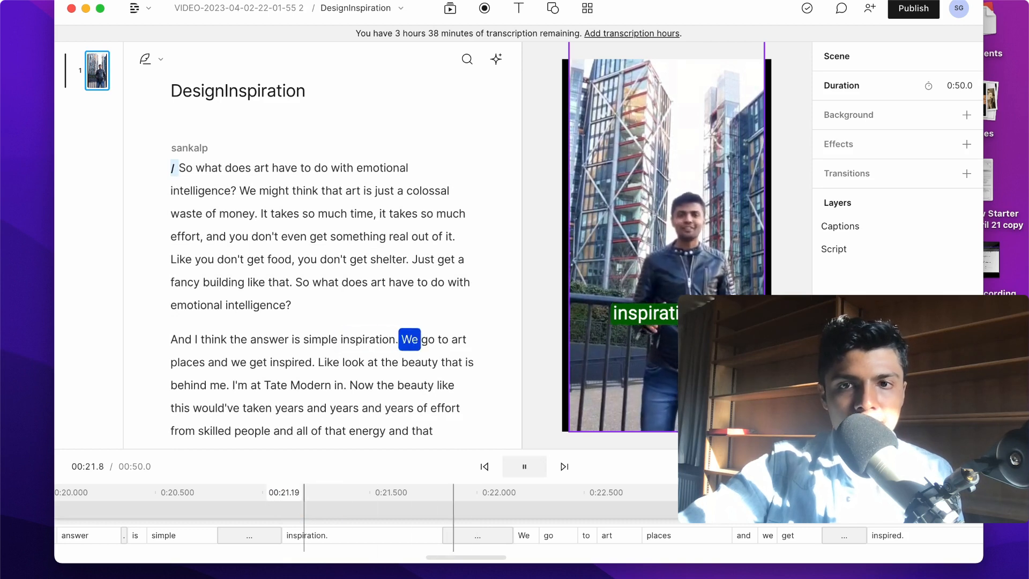
{"action": "key", "text": "space"}
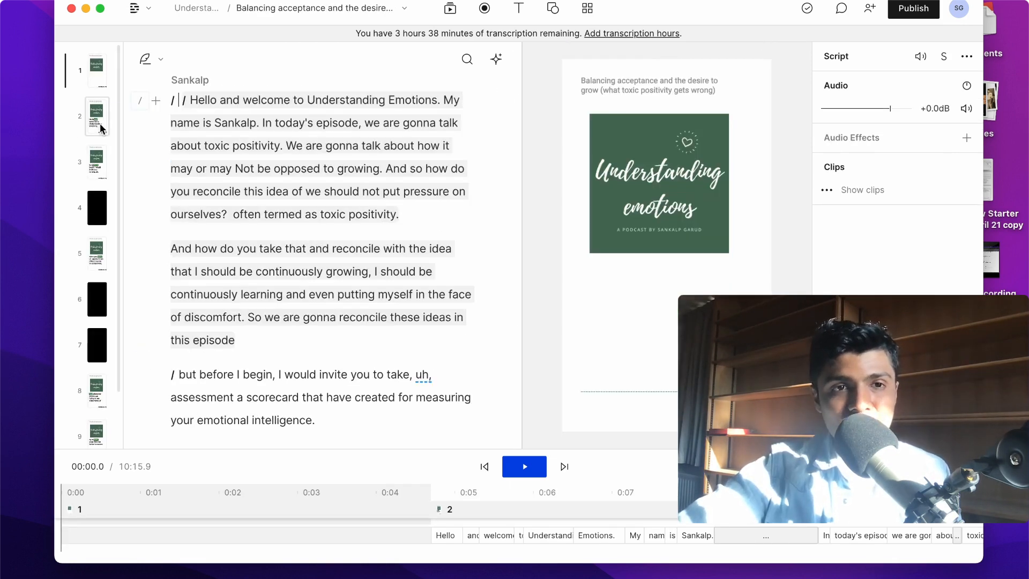
Examine the scripts of scenes 2 and 5 in the toxic positivity podcast episode, including the underlined filler words.
{"action": "left_click", "coordinate": [100, 127]}
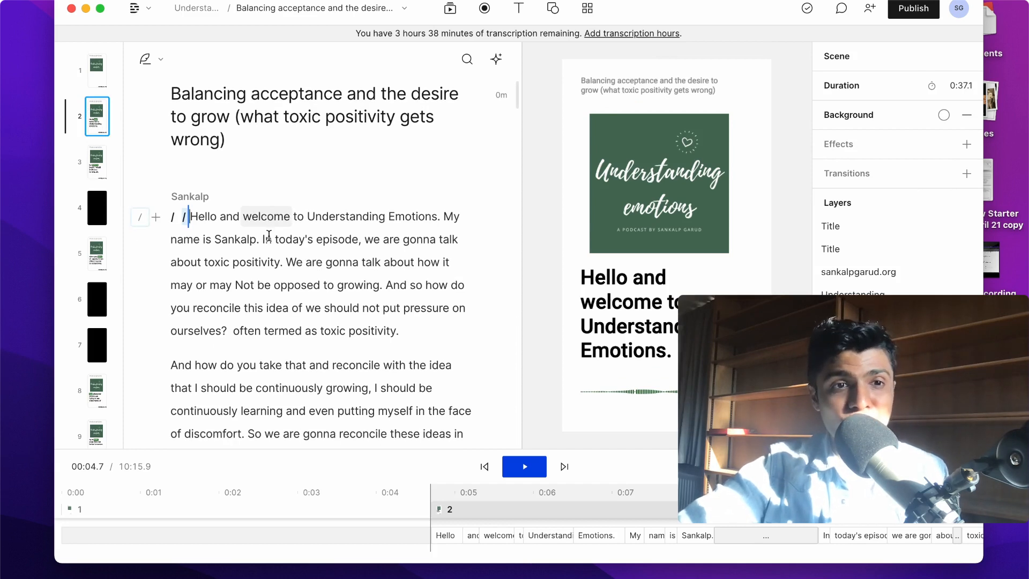
{"action": "scroll", "coordinate": [270, 236], "scroll_direction": "down", "scroll_amount": 5}
{"action": "scroll", "coordinate": [421, 308], "scroll_direction": "down", "scroll_amount": 5}
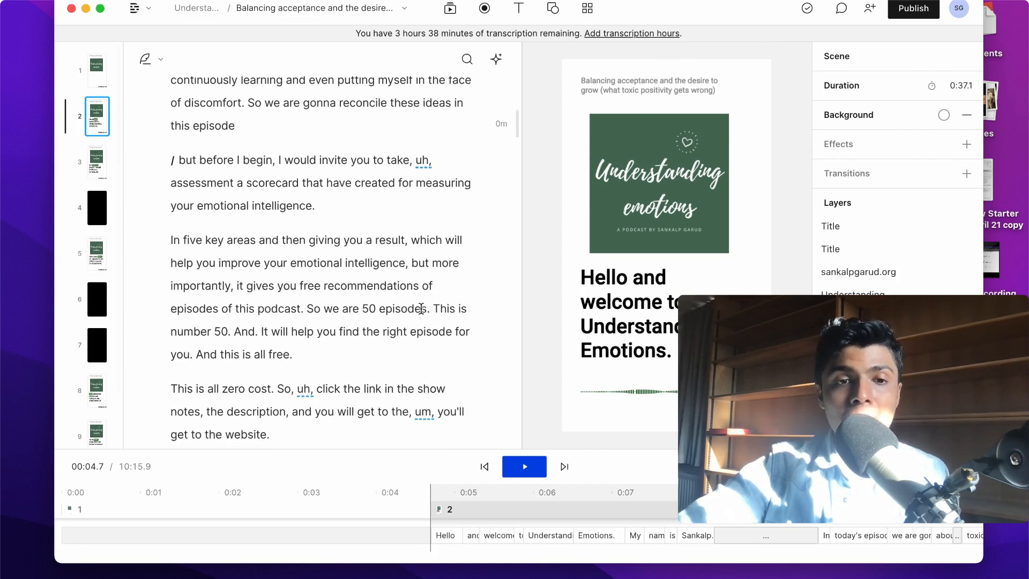
{"action": "scroll", "coordinate": [421, 308], "scroll_direction": "down", "scroll_amount": 2}
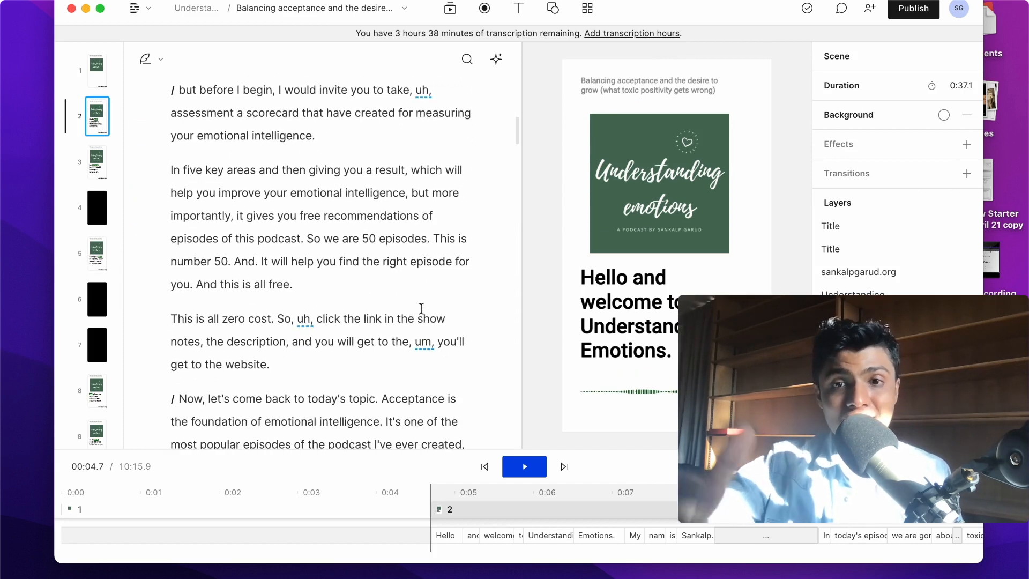
{"action": "scroll", "coordinate": [421, 308], "scroll_direction": "down", "scroll_amount": 2}
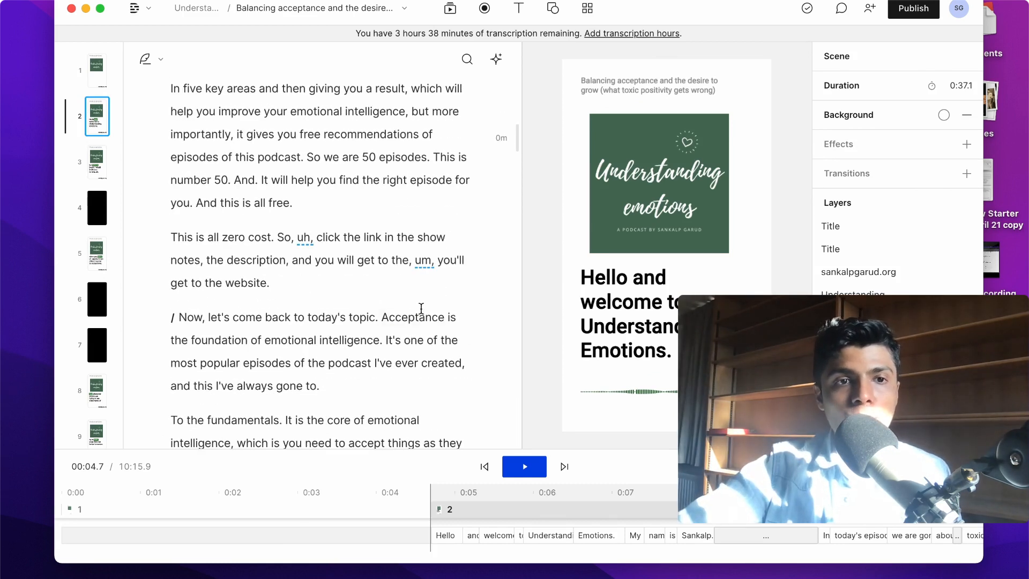
{"action": "left_click", "coordinate": [95, 257]}
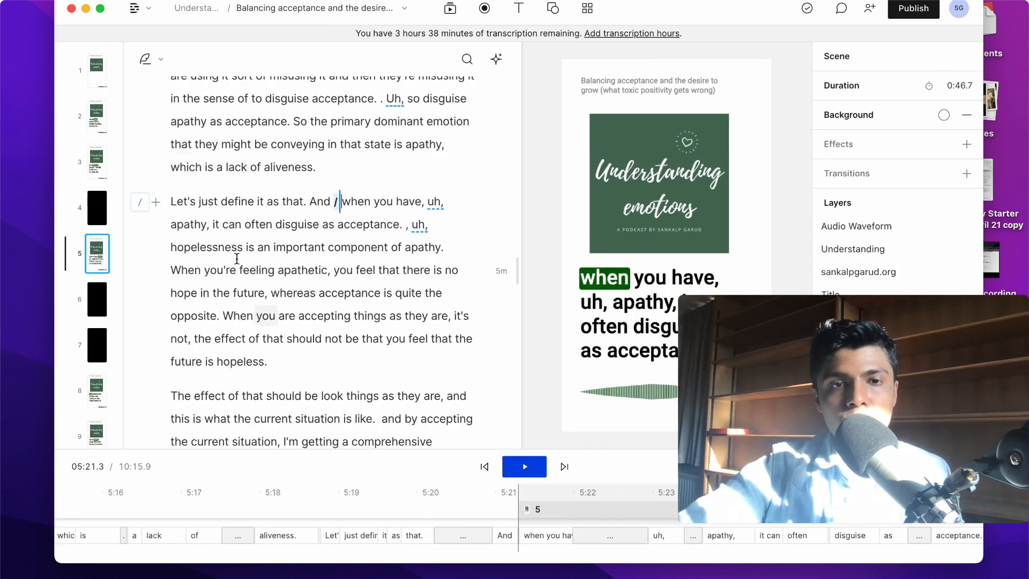
{"action": "scroll", "coordinate": [237, 258], "scroll_direction": "up", "scroll_amount": 3}
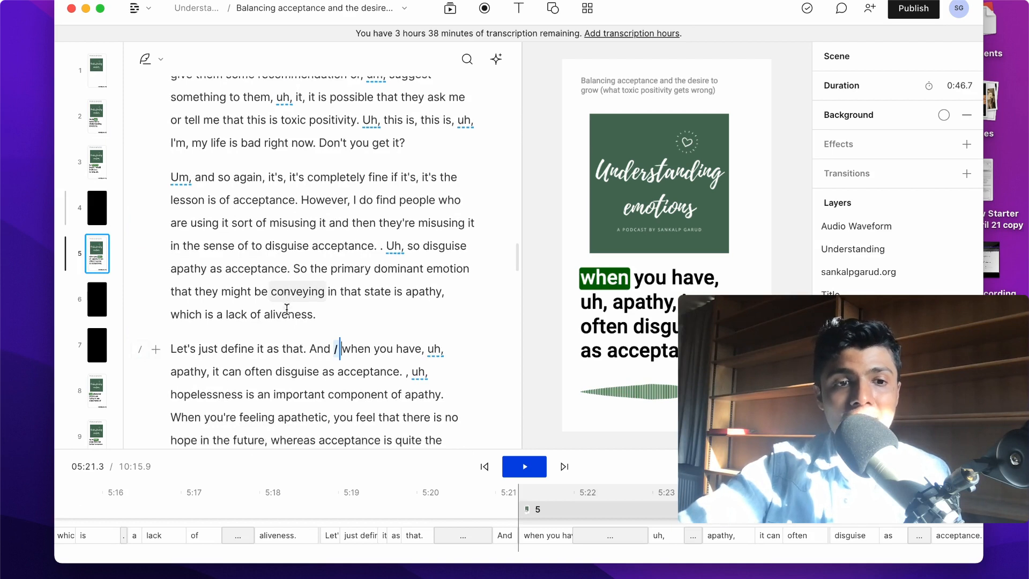
{"action": "scroll", "coordinate": [287, 309], "scroll_direction": "down", "scroll_amount": 1}
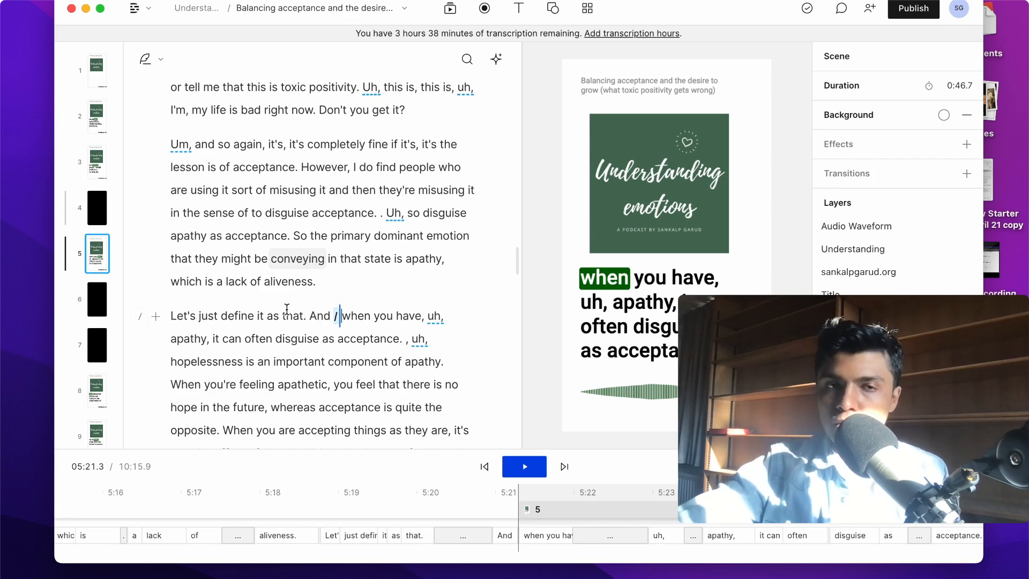
{"action": "scroll", "coordinate": [292, 319], "scroll_direction": "down", "scroll_amount": 1}
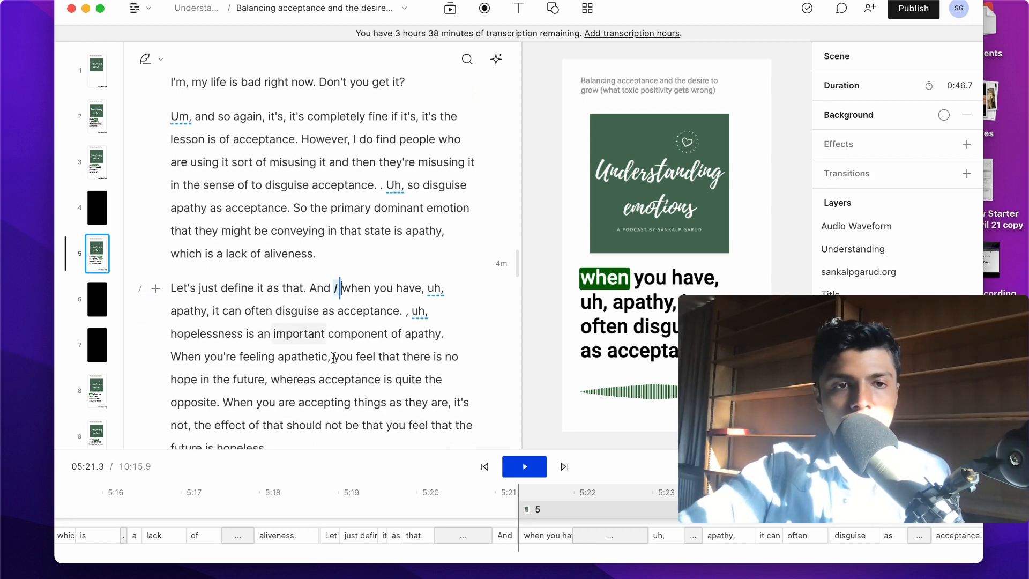
{"action": "scroll", "coordinate": [338, 300], "scroll_direction": "down", "scroll_amount": 3}
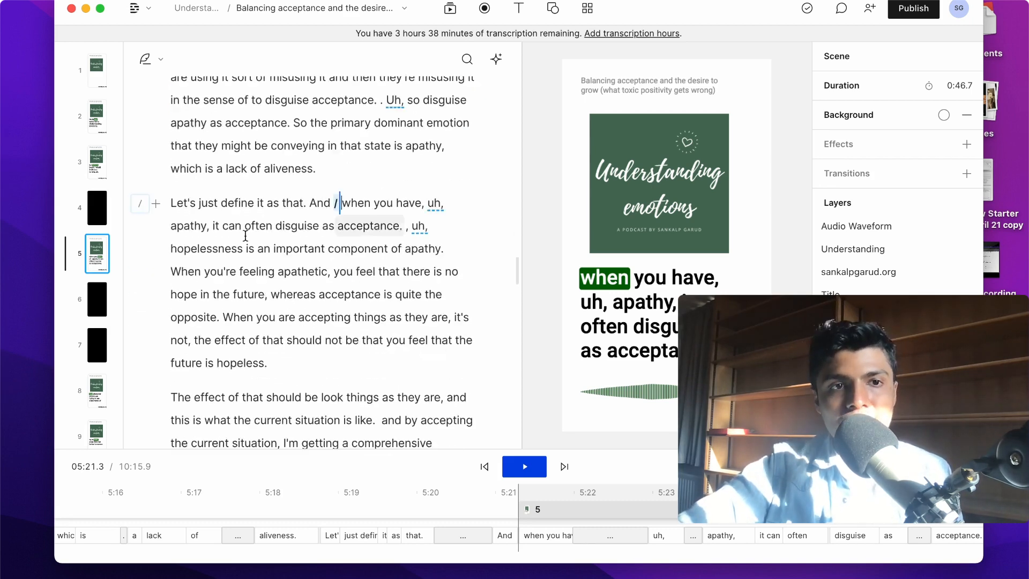
Go to scene 3, look through its script up to the following scene marker, and select its large caption text on the canvas.
{"action": "left_click", "coordinate": [101, 167]}
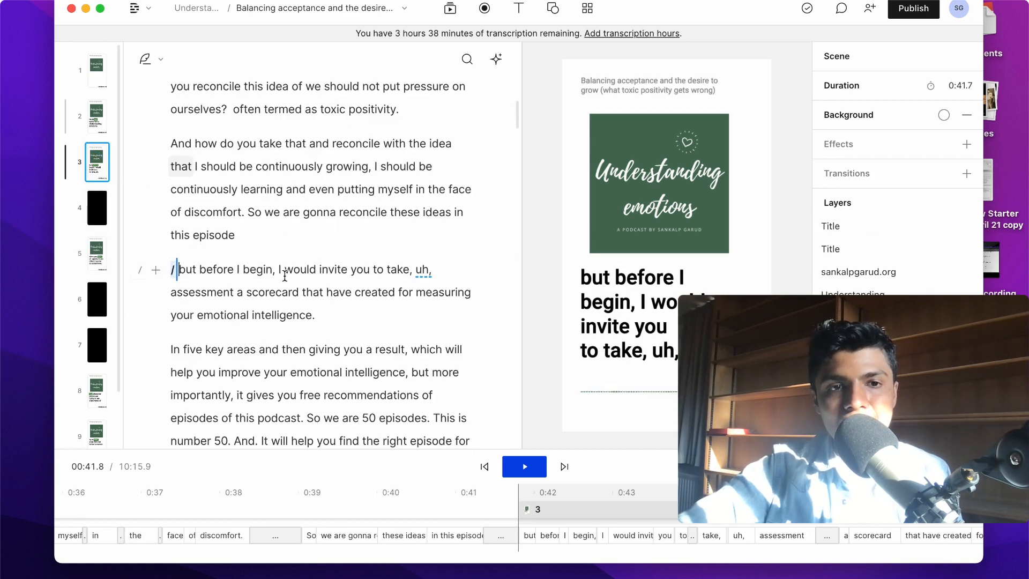
{"action": "left_click_drag", "start_coordinate": [172, 271], "coordinate": [168, 271]}
{"action": "scroll", "coordinate": [279, 311], "scroll_direction": "down", "scroll_amount": 6}
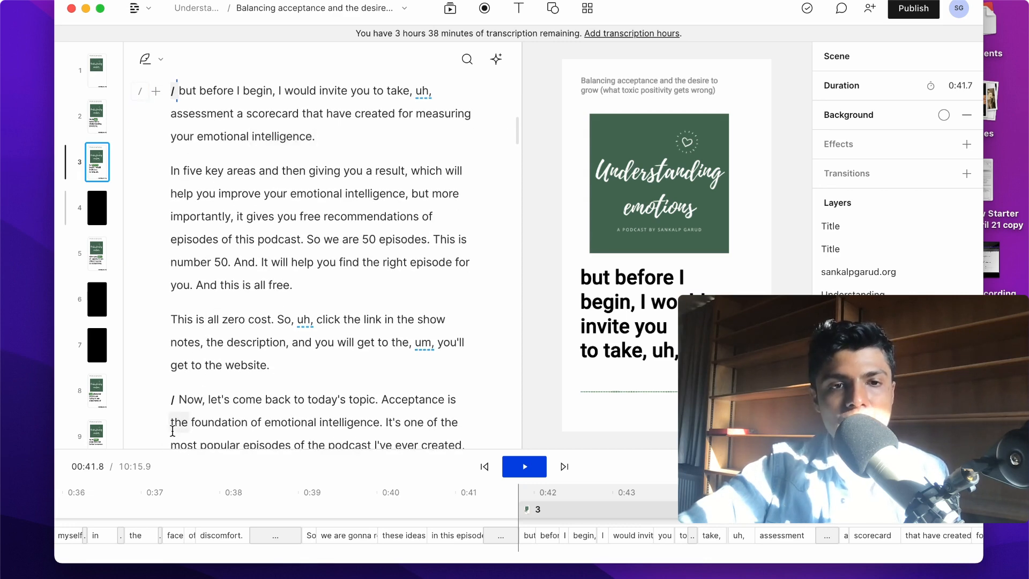
{"action": "scroll", "coordinate": [291, 377], "scroll_direction": "up", "scroll_amount": 2}
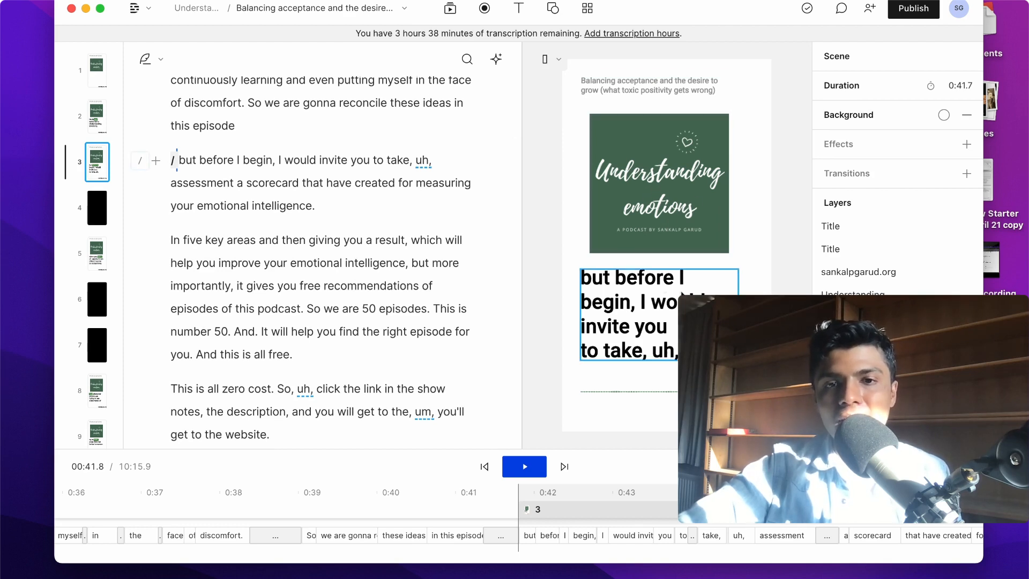
{"action": "left_click", "coordinate": [655, 281]}
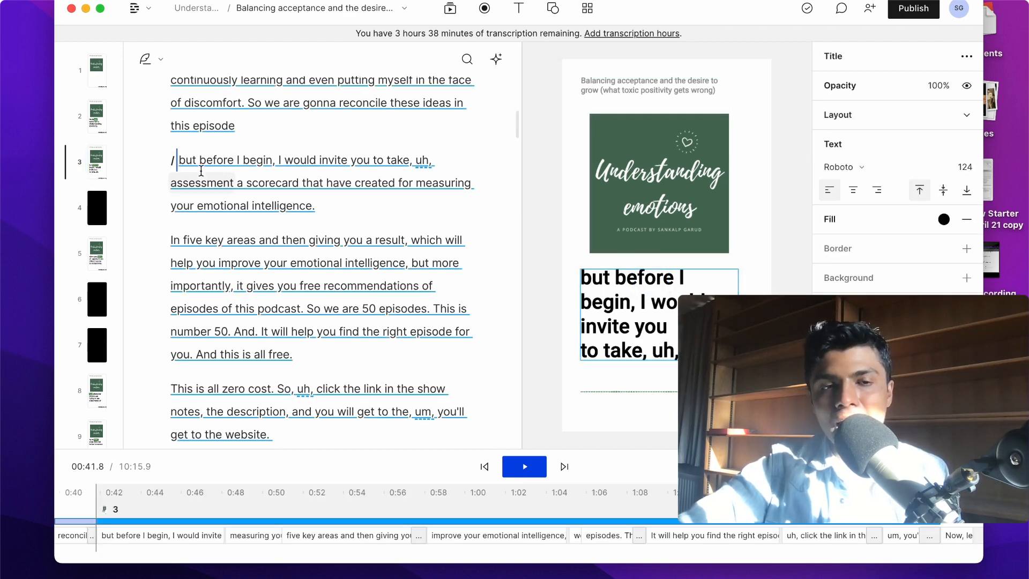
Select scene 3's audio waveform, look over the available shape elements, and play the scene from its start to preview captions and waveform.
{"action": "left_click", "coordinate": [638, 395]}
{"action": "left_click", "coordinate": [549, 14]}
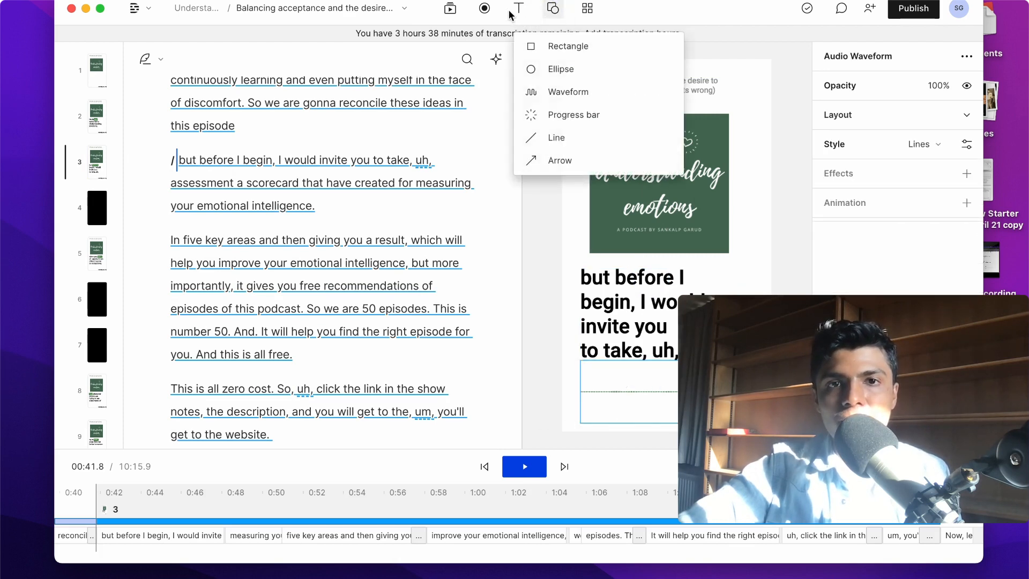
{"action": "left_click", "coordinate": [177, 161]}
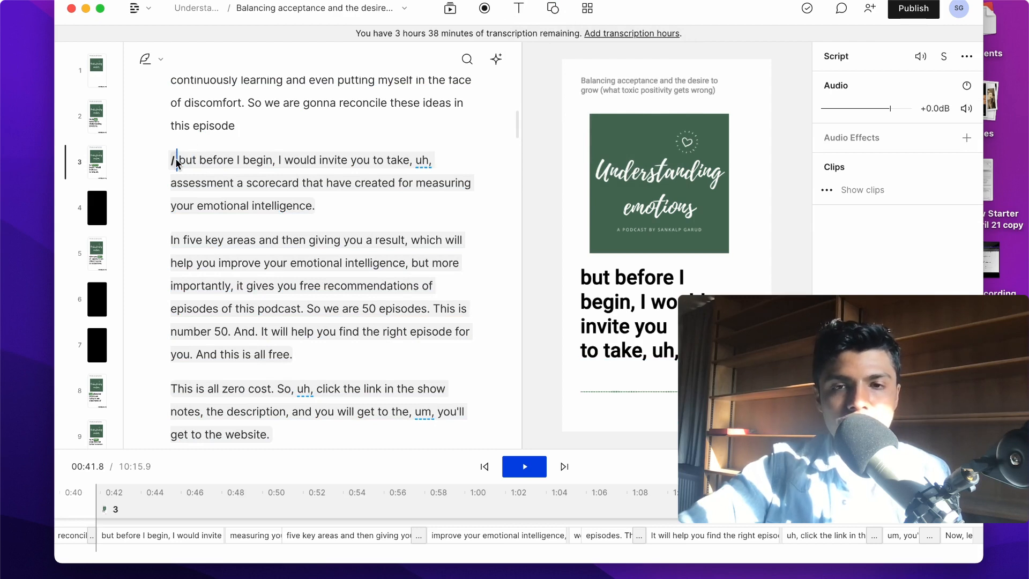
{"action": "key", "text": "space"}
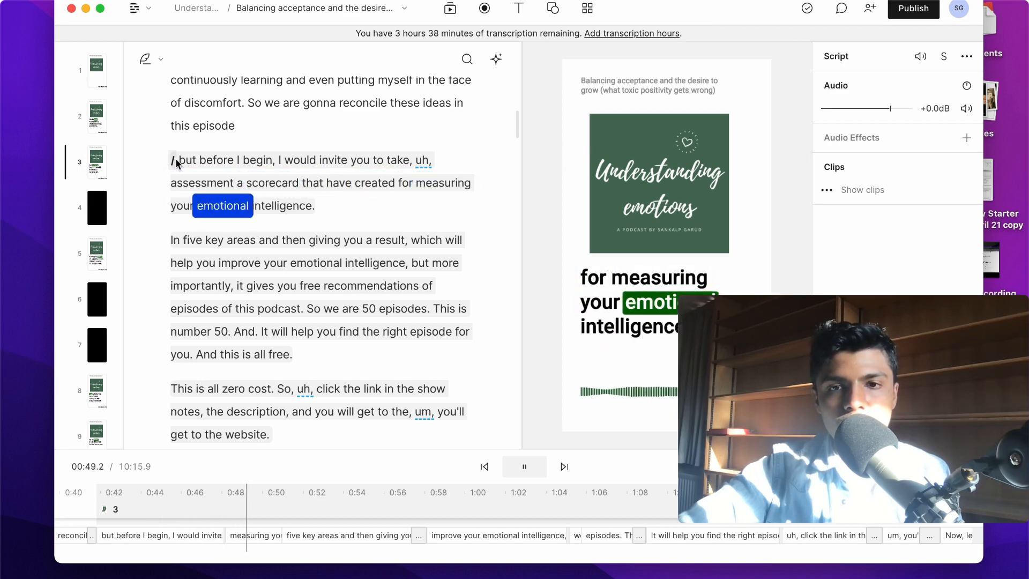
{"action": "key", "text": "space"}
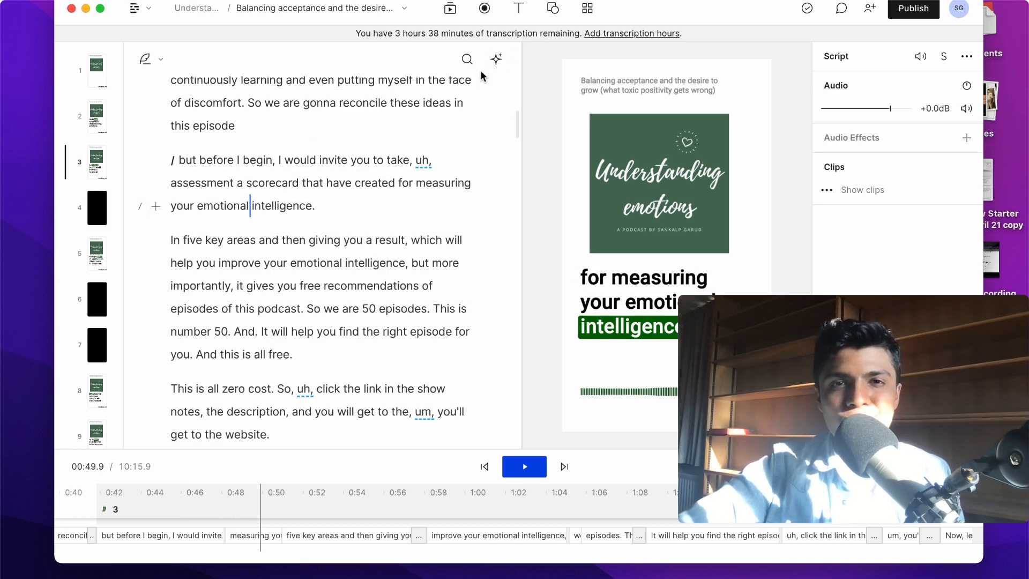
Search the composition for removable filler words such as "um" and "uh" and step back to the previous match.
{"action": "left_click", "coordinate": [496, 59]}
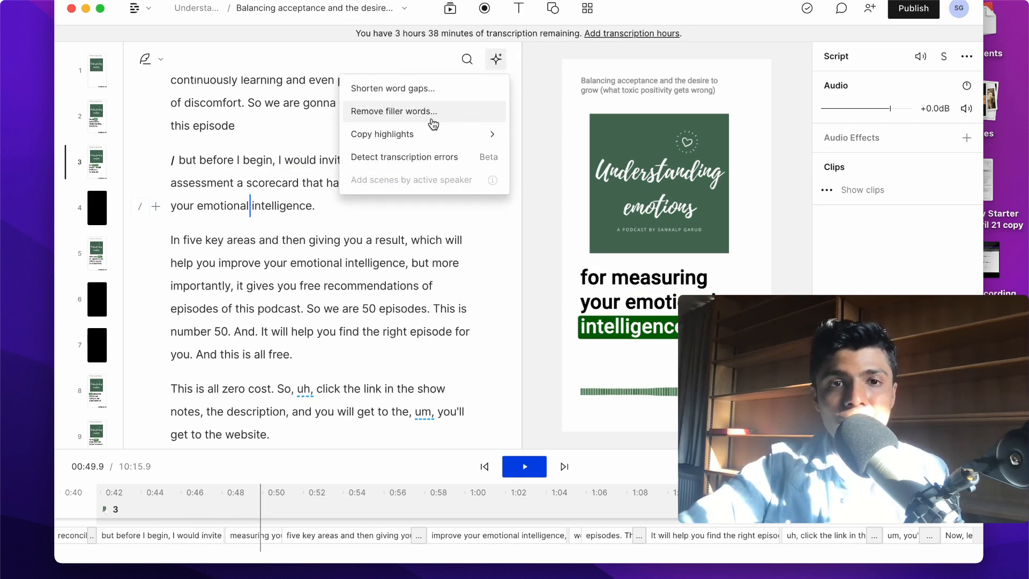
{"action": "left_click", "coordinate": [353, 211]}
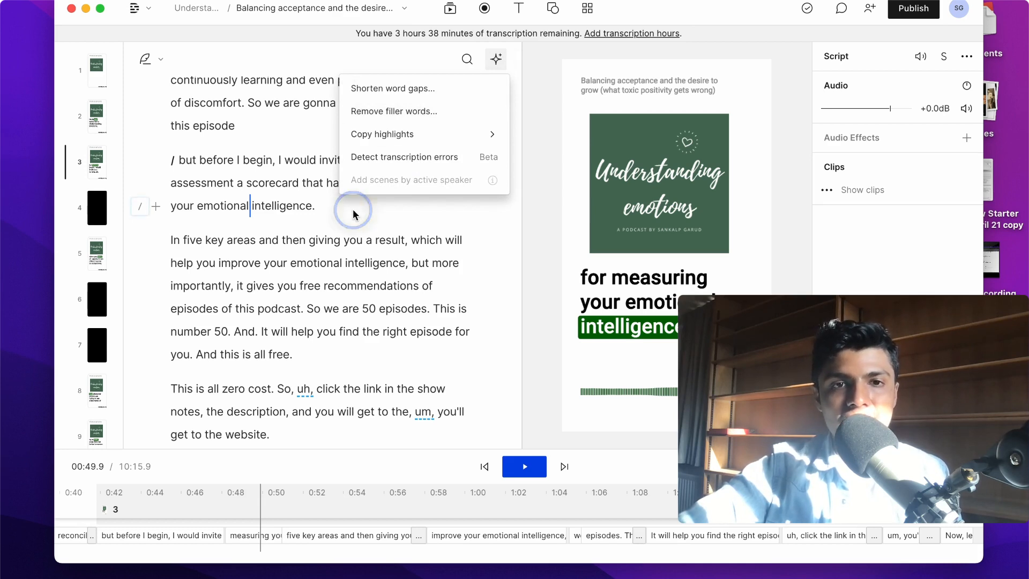
{"action": "left_click", "coordinate": [496, 59]}
{"action": "left_click", "coordinate": [431, 121]}
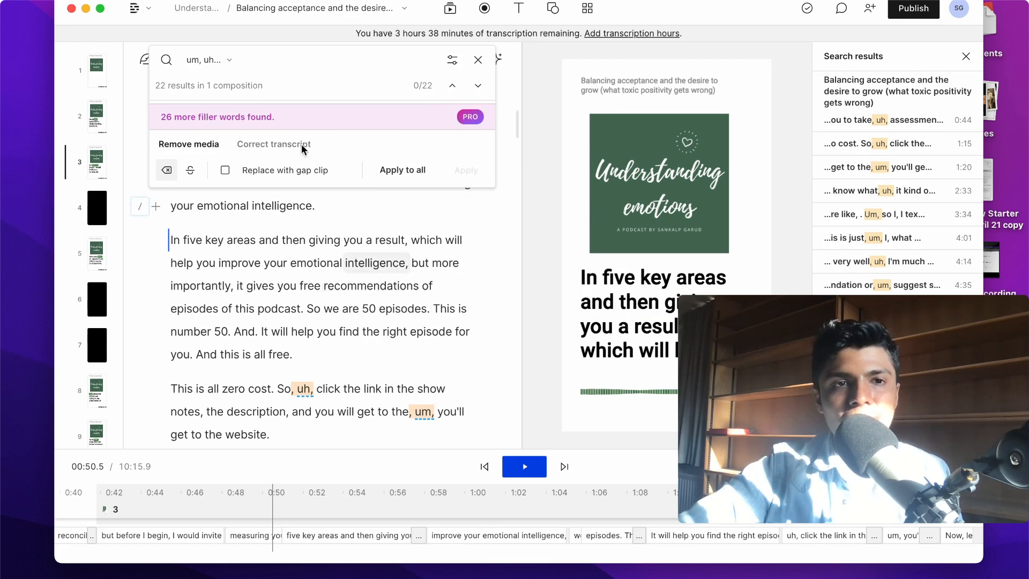
{"action": "left_click", "coordinate": [453, 86]}
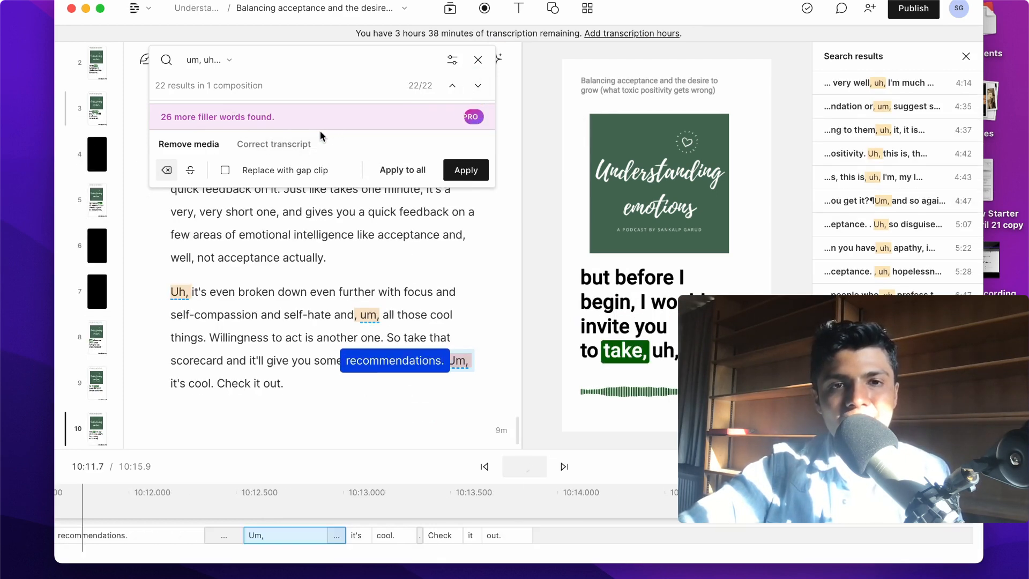
Stop playback, look back through the script to scene 6, and close the filler word search without applying it.
{"action": "key", "text": "space"}
{"action": "scroll", "coordinate": [310, 287], "scroll_direction": "up", "scroll_amount": 20}
{"action": "scroll", "coordinate": [309, 287], "scroll_direction": "up", "scroll_amount": 10}
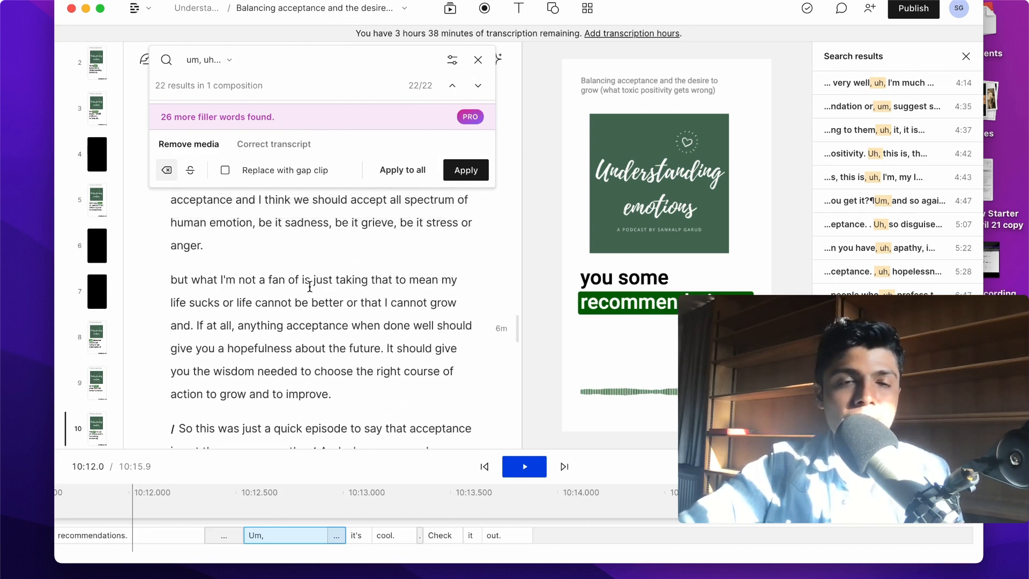
{"action": "left_click", "coordinate": [305, 286]}
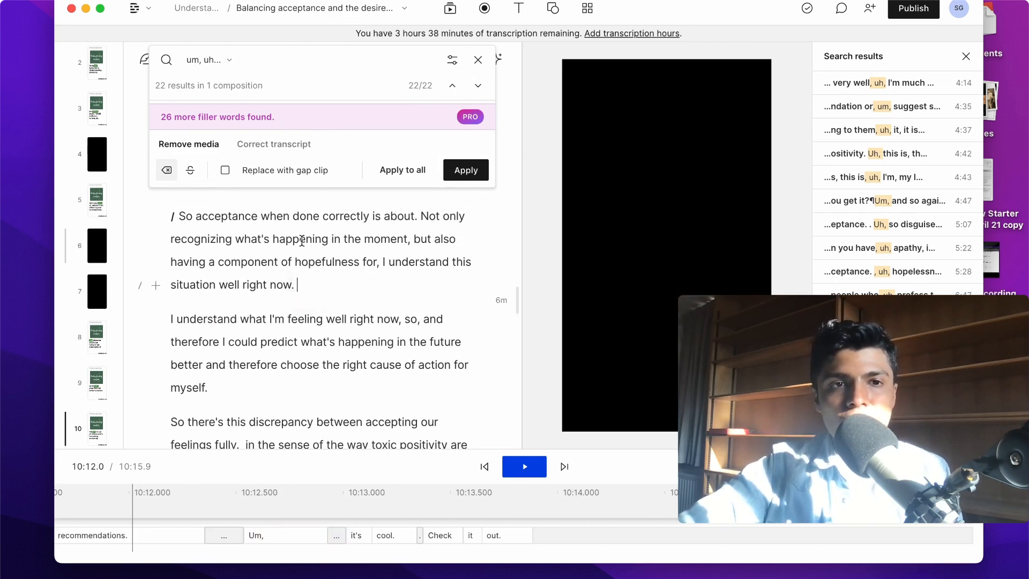
{"action": "left_click", "coordinate": [305, 341]}
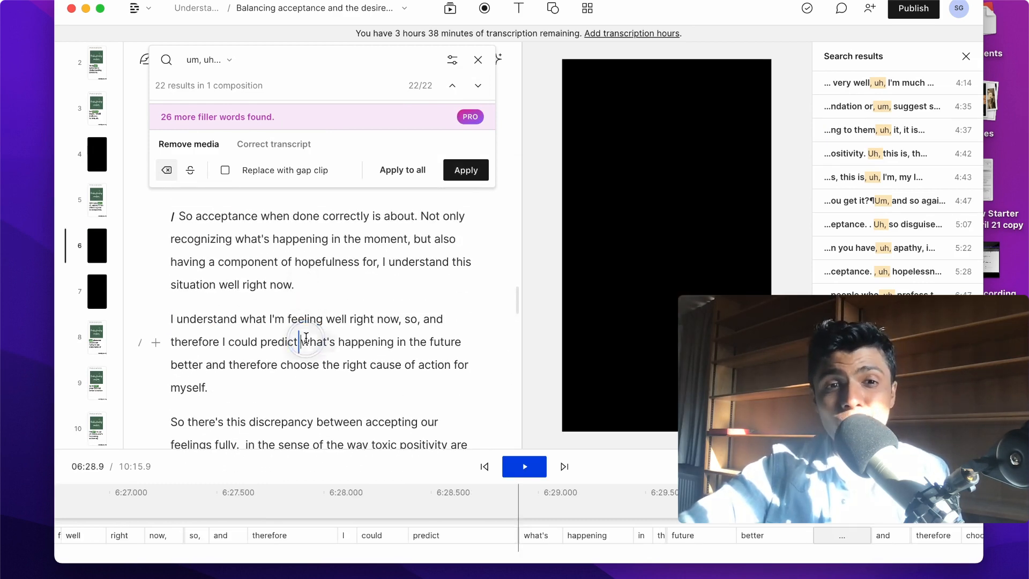
{"action": "left_click", "coordinate": [483, 57]}
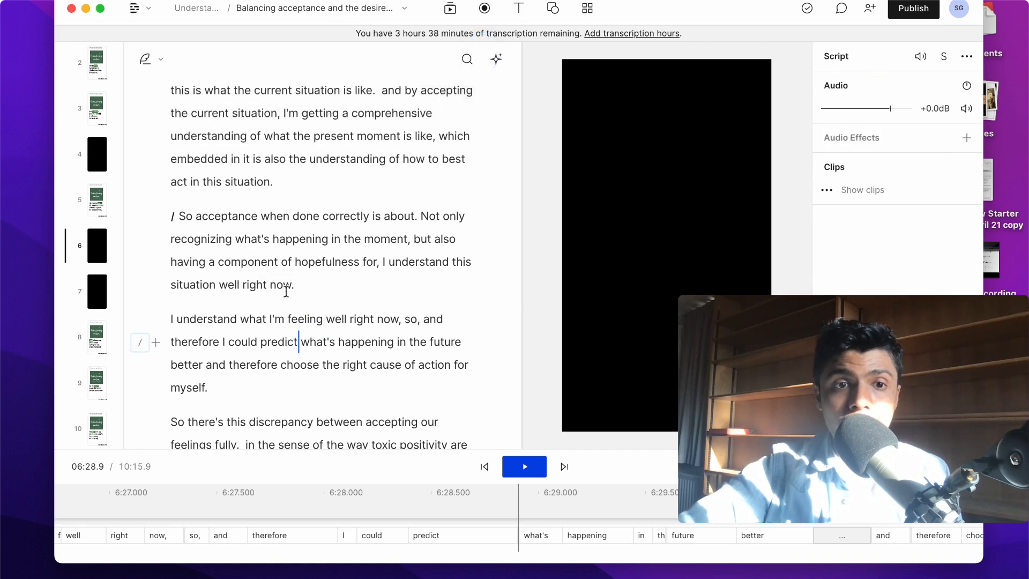
Go to the start of scene 6, switch to scene 8, and examine its script up to the following scene markers.
{"action": "left_click", "coordinate": [178, 217]}
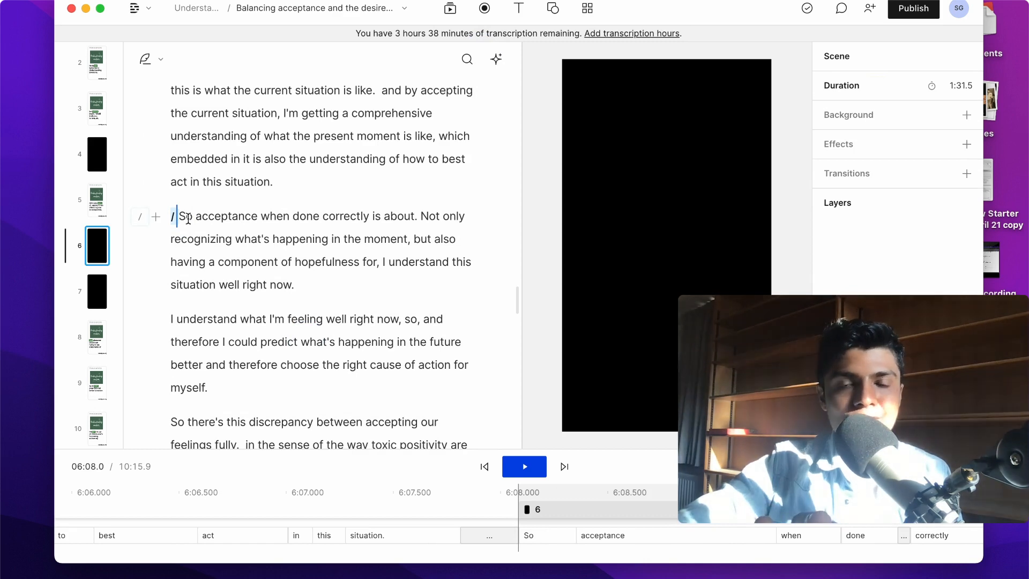
{"action": "left_click", "coordinate": [97, 337]}
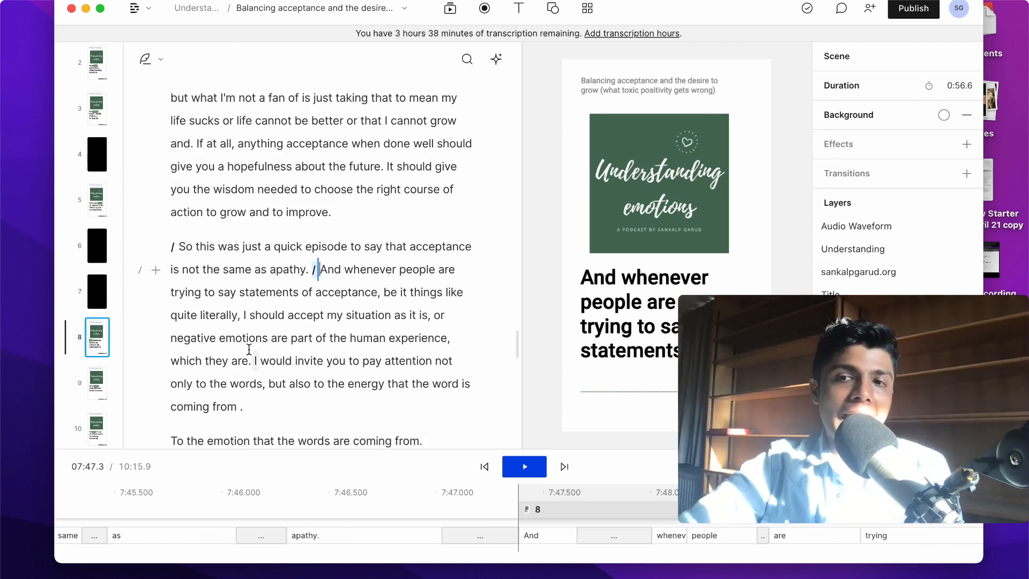
{"action": "scroll", "coordinate": [250, 349], "scroll_direction": "down", "scroll_amount": 10}
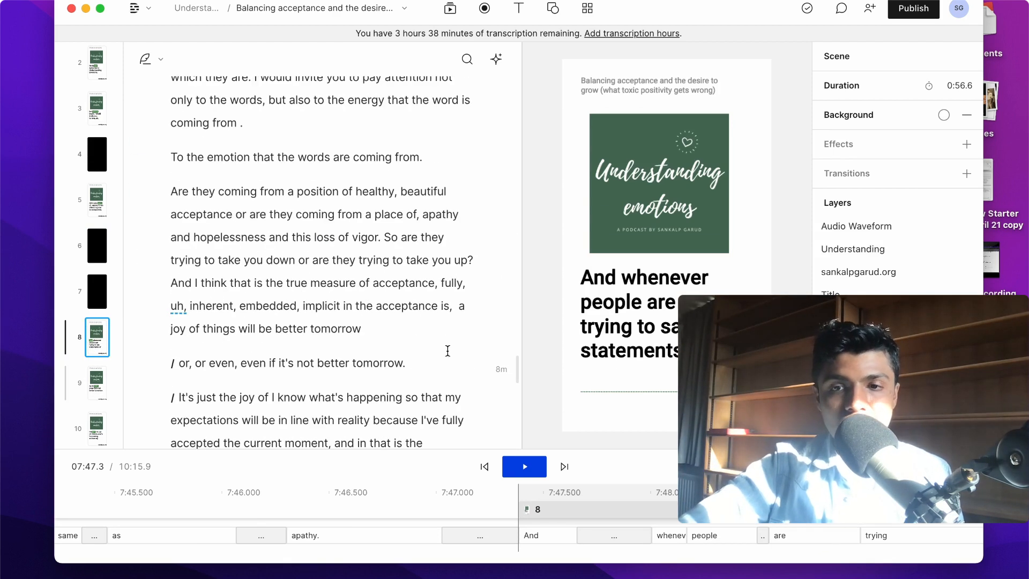
{"action": "scroll", "coordinate": [863, 276], "scroll_direction": "down", "scroll_amount": 2}
{"action": "scroll", "coordinate": [863, 276], "scroll_direction": "up", "scroll_amount": 2}
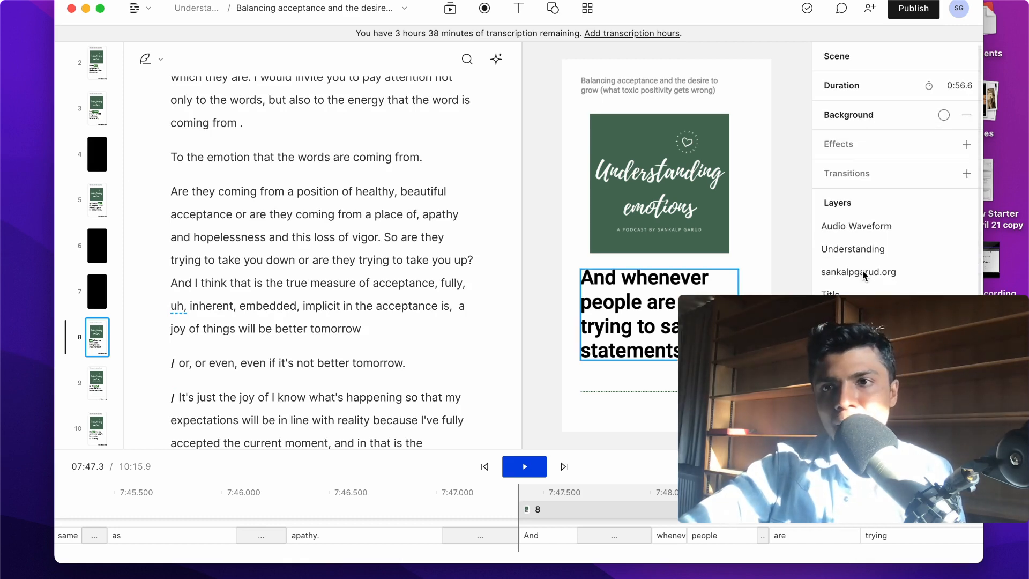
Look at the transition options for scene 8 without adding one, and place the playhead after "So" in "So are they trying".
{"action": "left_click", "coordinate": [967, 175]}
{"action": "left_click", "coordinate": [408, 237]}
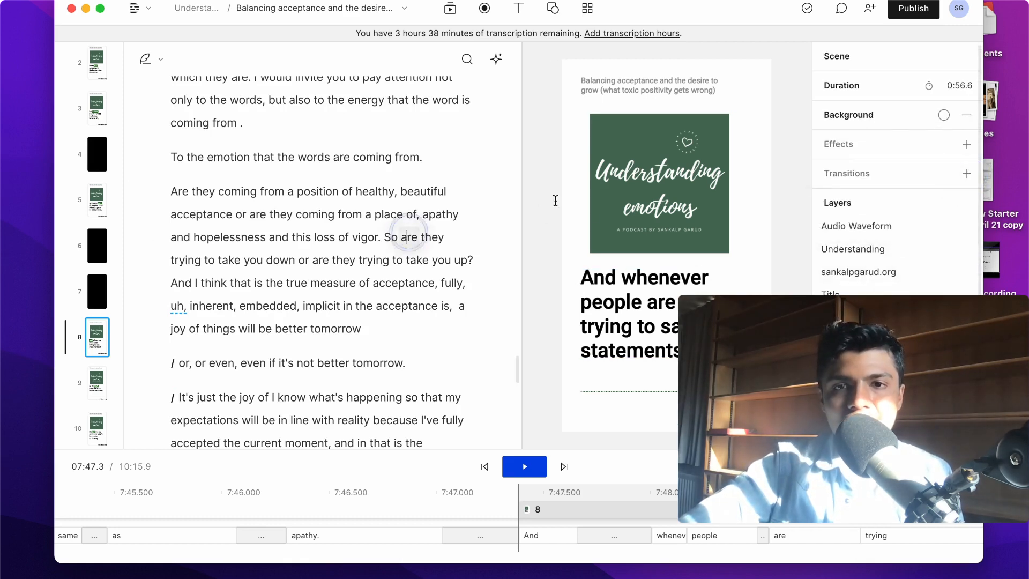
{"action": "left_click", "coordinate": [655, 230]}
{"action": "left_click", "coordinate": [748, 224]}
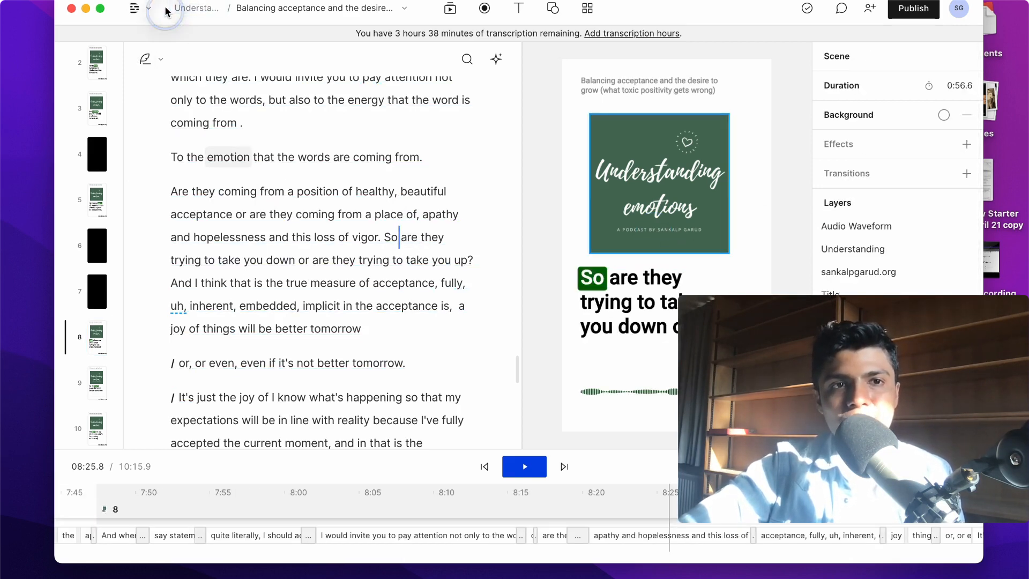
{"action": "left_click", "coordinate": [137, 8]}
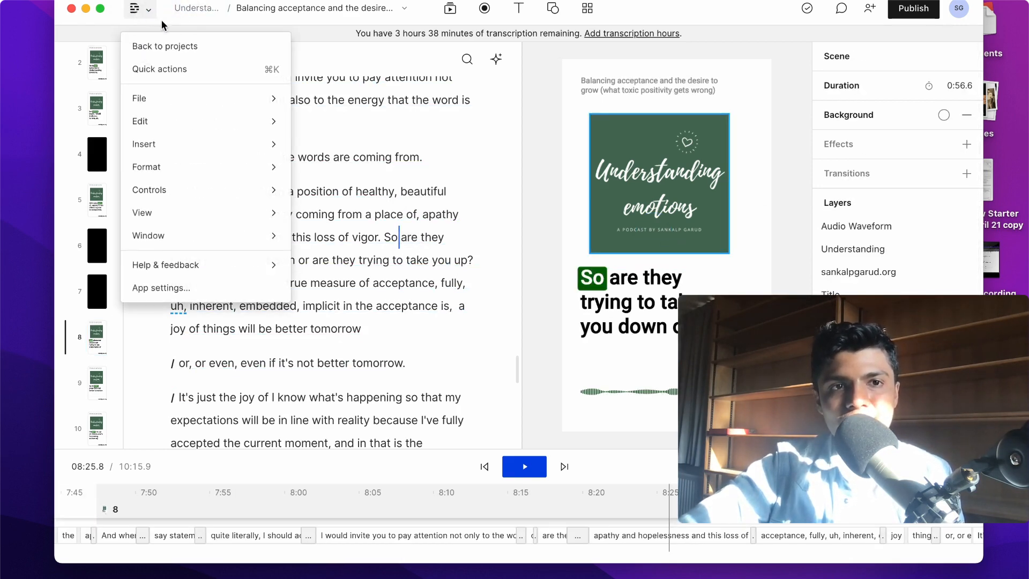
{"action": "left_click", "coordinate": [187, 53]}
{"action": "left_click", "coordinate": [371, 249]}
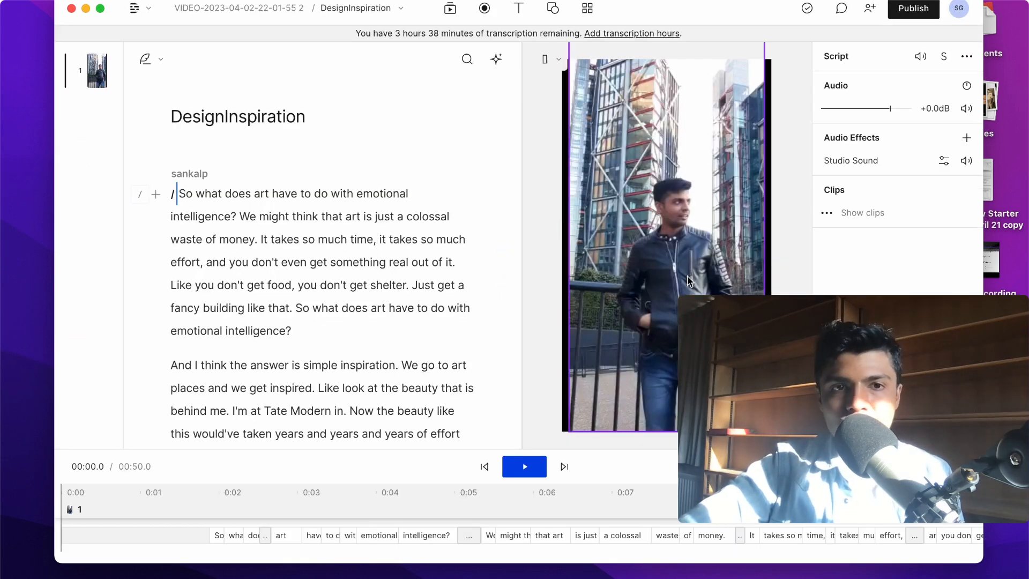
Apply the Green Screen effect to the speaker video in scene 1.
{"action": "left_click", "coordinate": [730, 197]}
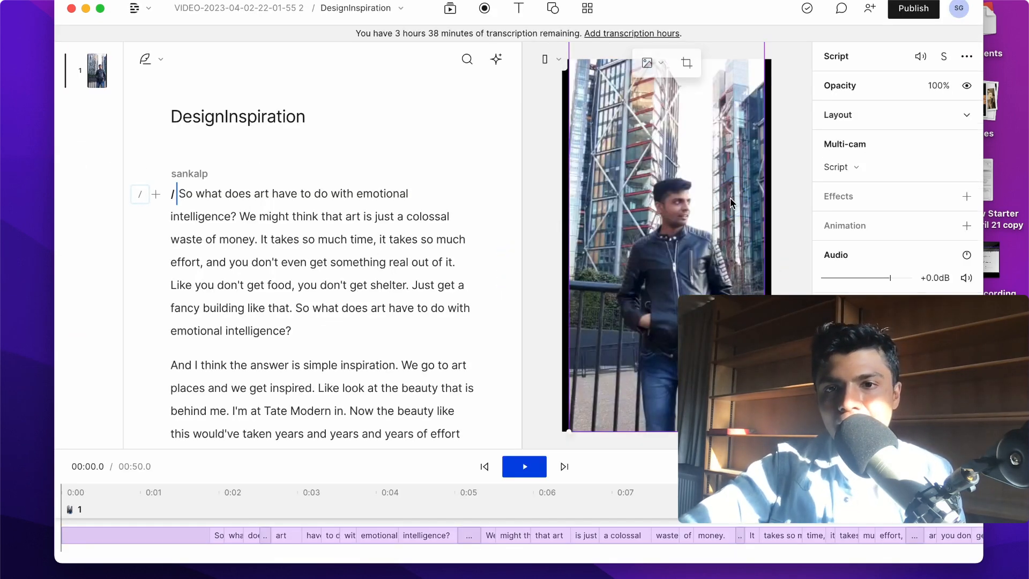
{"action": "left_click", "coordinate": [965, 200]}
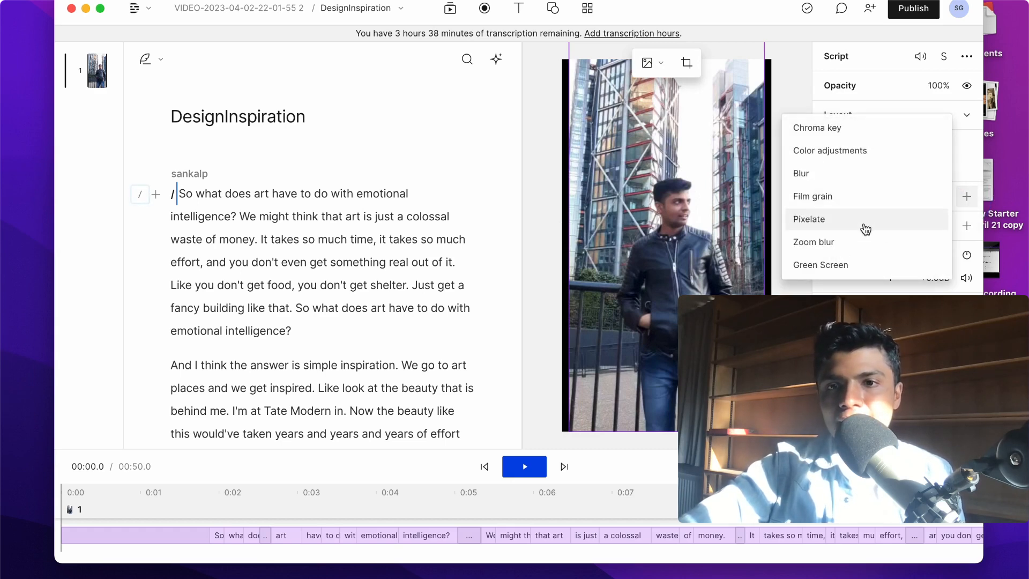
{"action": "left_click", "coordinate": [845, 264]}
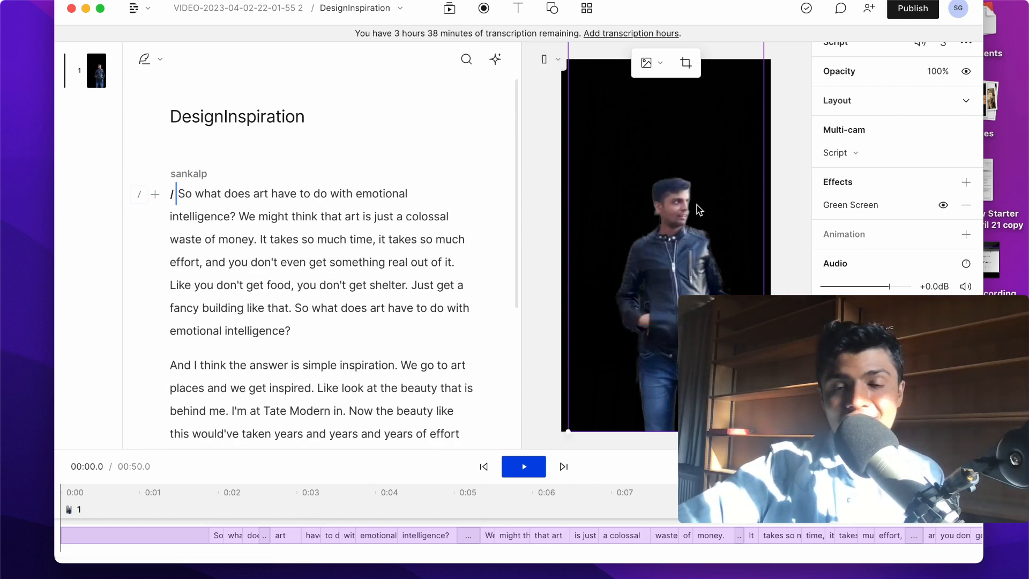
Select scene 1 and play part of it to preview the speaker with the background removed.
{"action": "left_click", "coordinate": [340, 508]}
{"action": "key", "text": "space"}
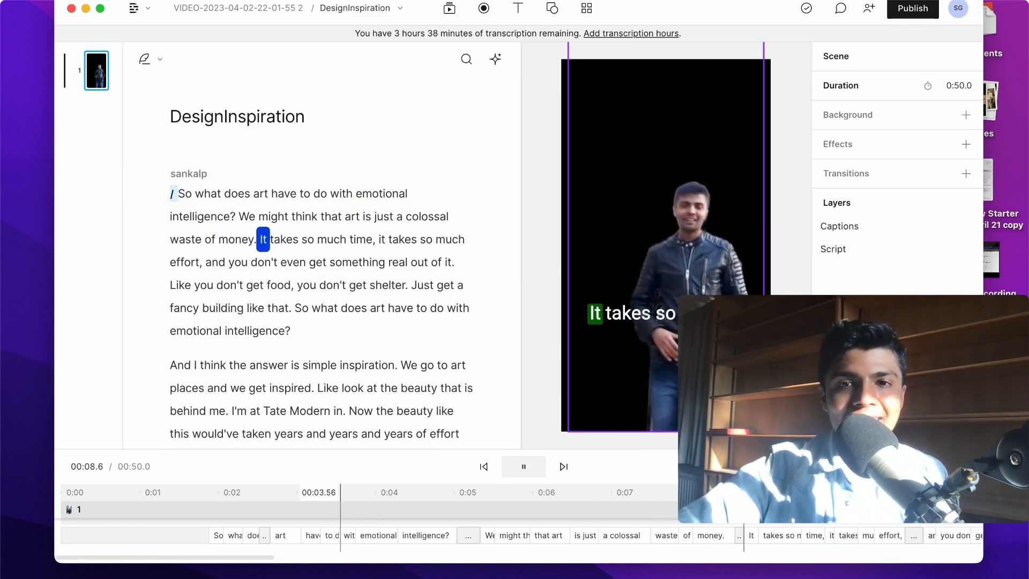
{"action": "key", "text": "space"}
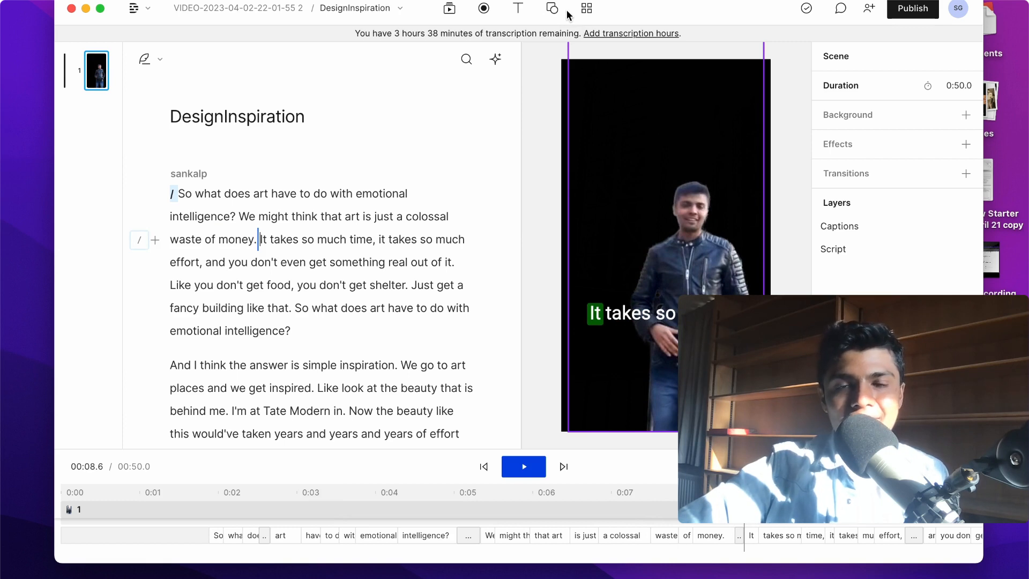
Browse the template gallery, including Titles, the saved Untitled Template, Intros and Multi-Cam, and close it without applying a template.
{"action": "left_click", "coordinate": [585, 10]}
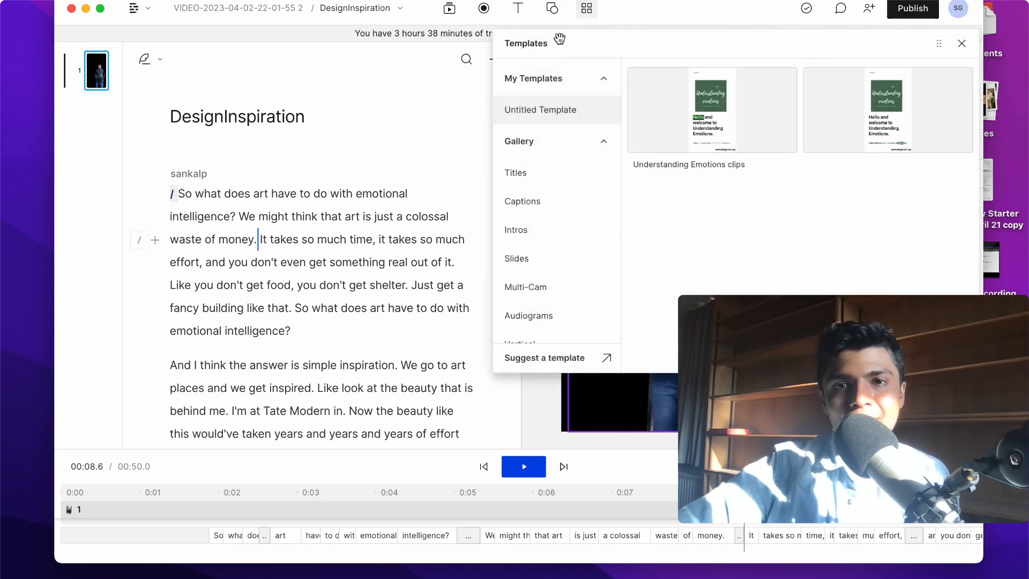
{"action": "left_click", "coordinate": [575, 180]}
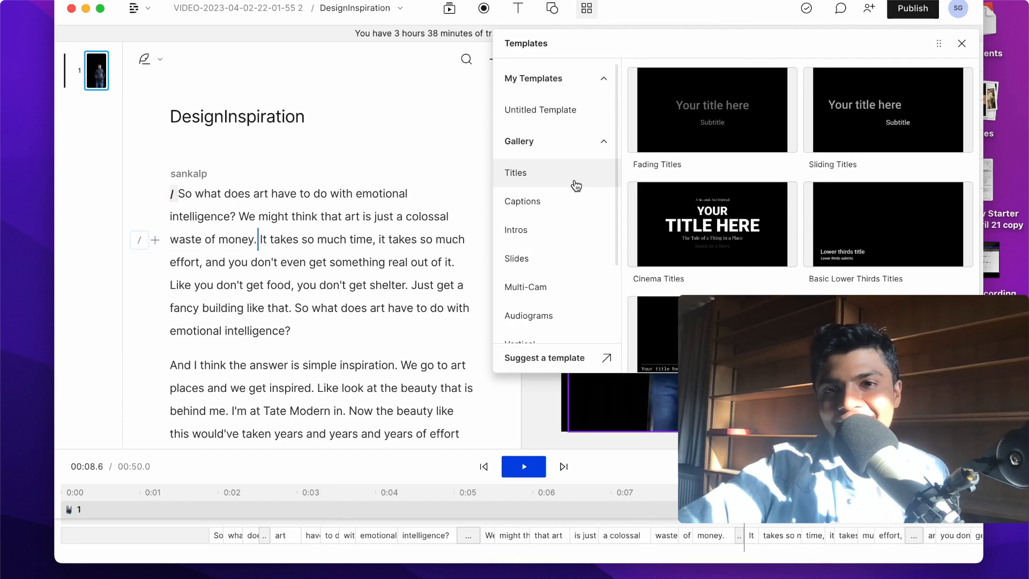
{"action": "left_click", "coordinate": [536, 116]}
{"action": "left_click", "coordinate": [536, 227]}
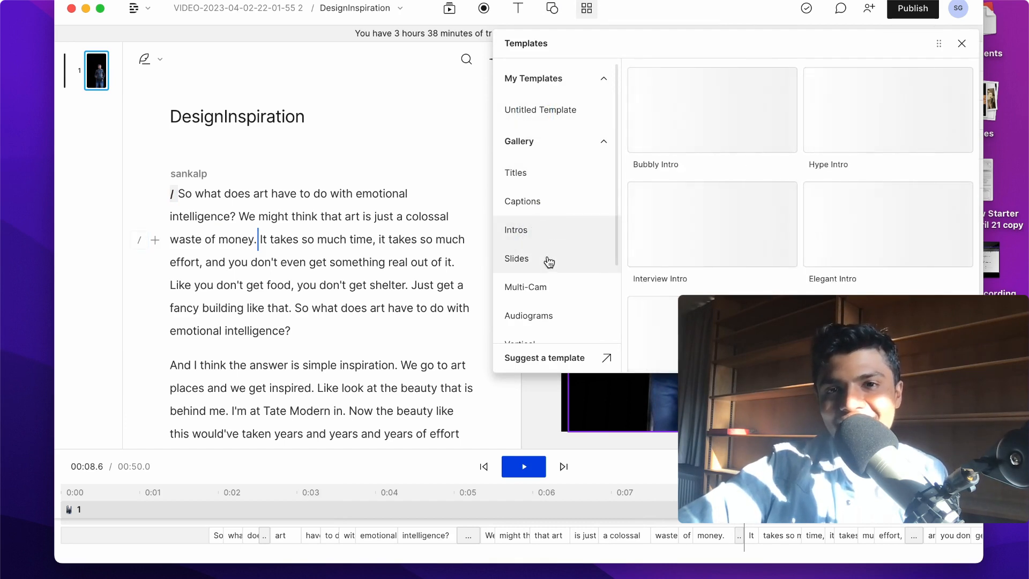
{"action": "scroll", "coordinate": [570, 263], "scroll_direction": "down", "scroll_amount": 1}
{"action": "left_click", "coordinate": [568, 258]}
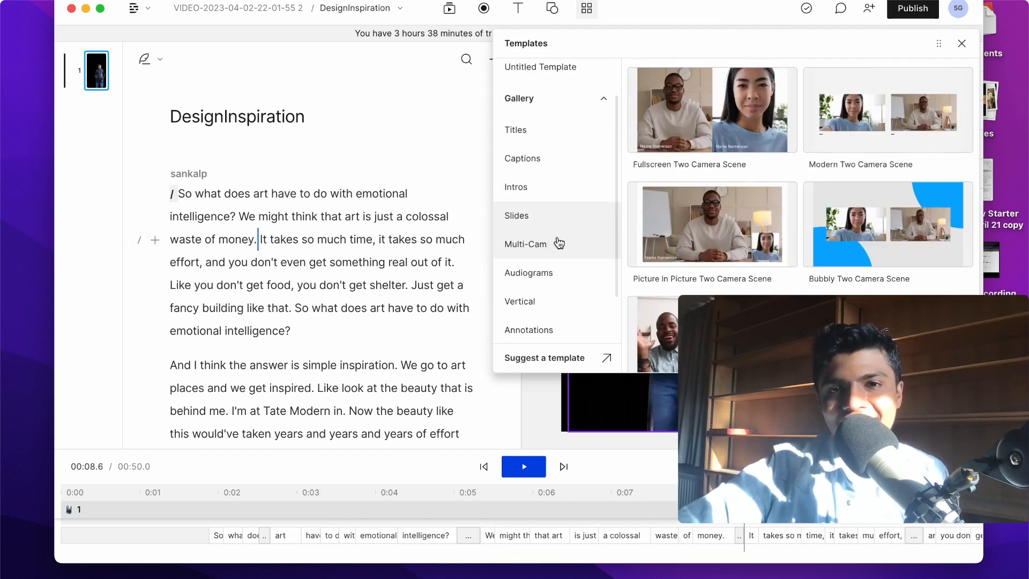
{"action": "scroll", "coordinate": [580, 320], "scroll_direction": "down", "scroll_amount": 3}
{"action": "scroll", "coordinate": [579, 317], "scroll_direction": "up", "scroll_amount": 3}
{"action": "left_click", "coordinate": [449, 8]}
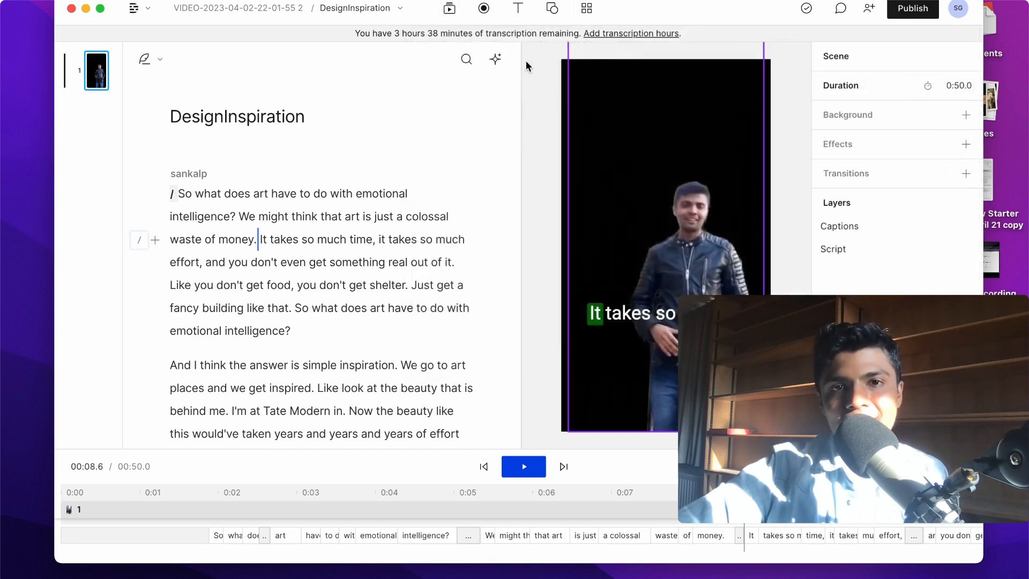
Browse the stock GIFs and images and add the photo "Sun rays in the garden" to the scene.
{"action": "left_click", "coordinate": [449, 8]}
{"action": "left_click", "coordinate": [549, 45]}
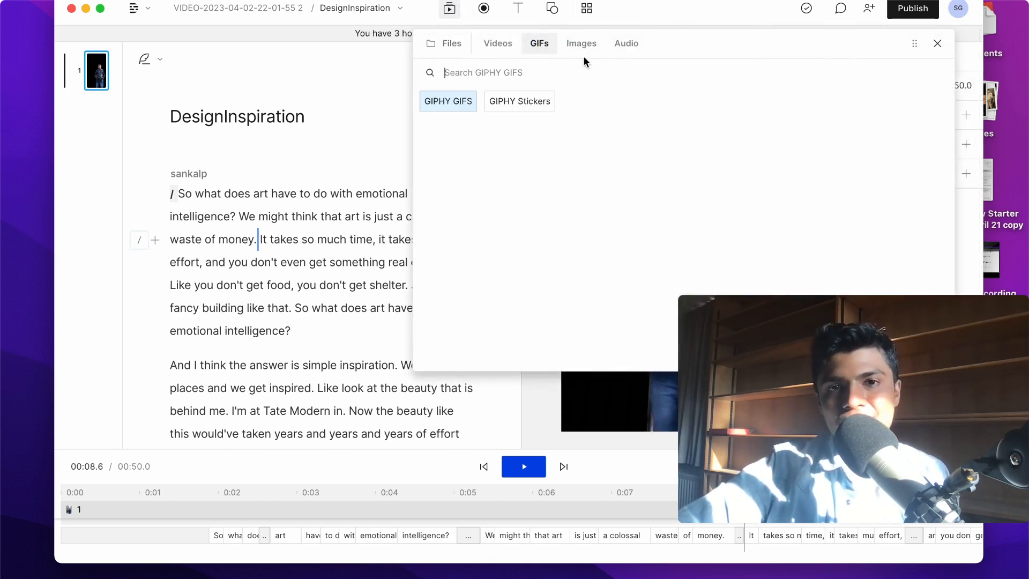
{"action": "left_click", "coordinate": [587, 43]}
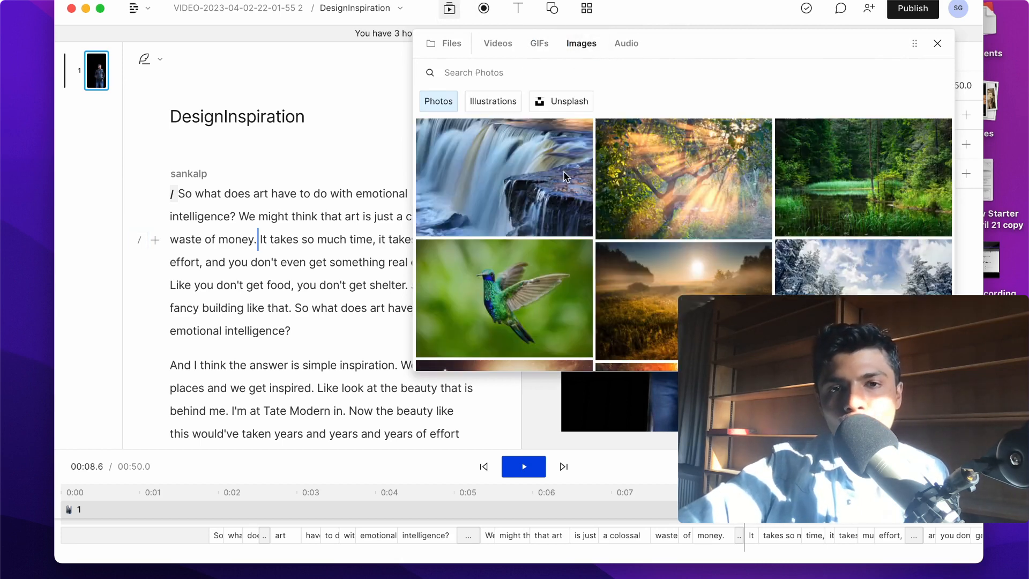
{"action": "key", "text": "Escape"}
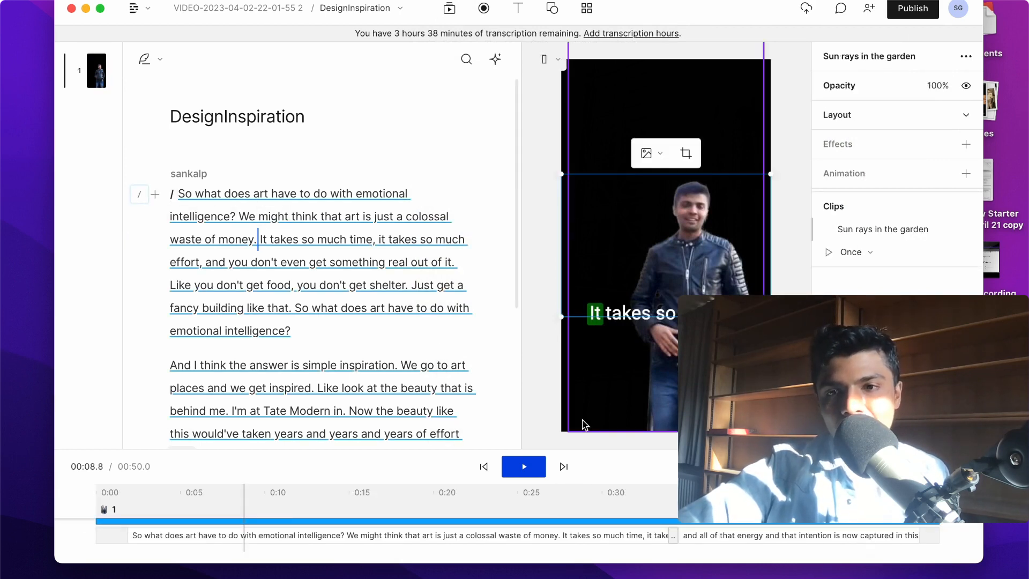
Move the "Sun rays in the garden" photo backward in the layer order, behind the speaker and captions.
{"action": "scroll", "coordinate": [438, 267], "scroll_direction": "down", "scroll_amount": 3}
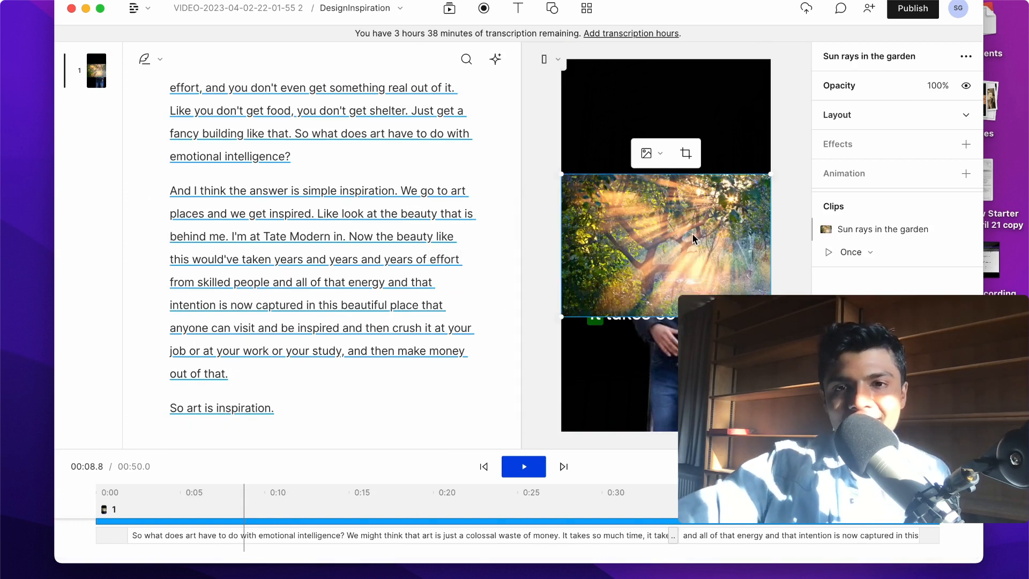
{"action": "right_click", "coordinate": [694, 238]}
{"action": "left_click", "coordinate": [737, 288]}
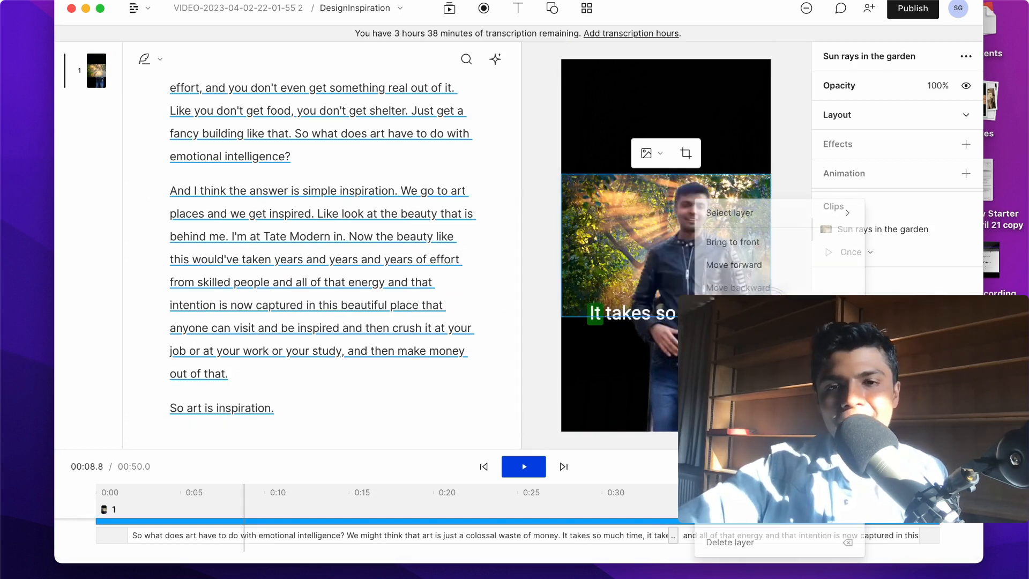
Play a short part of the video from about 12.6 seconds to preview the speaker in front of the garden photo.
{"action": "left_click", "coordinate": [308, 495]}
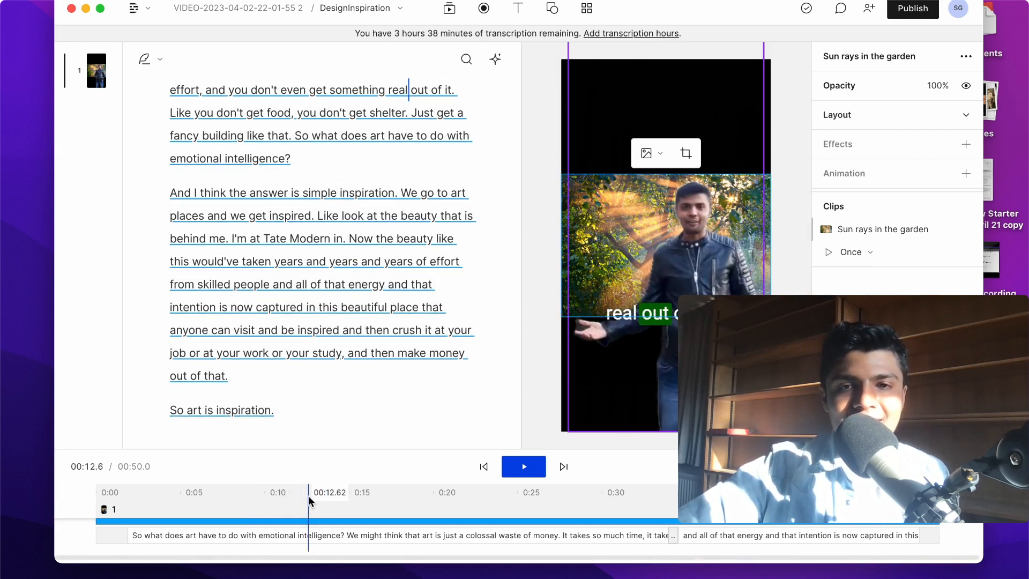
{"action": "key", "text": "space"}
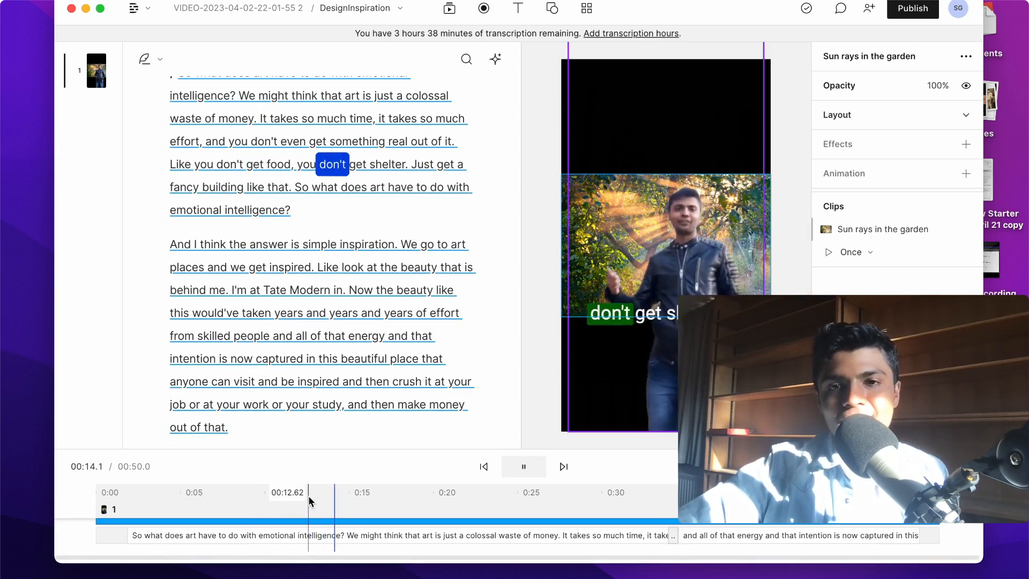
{"action": "left_click", "coordinate": [626, 225]}
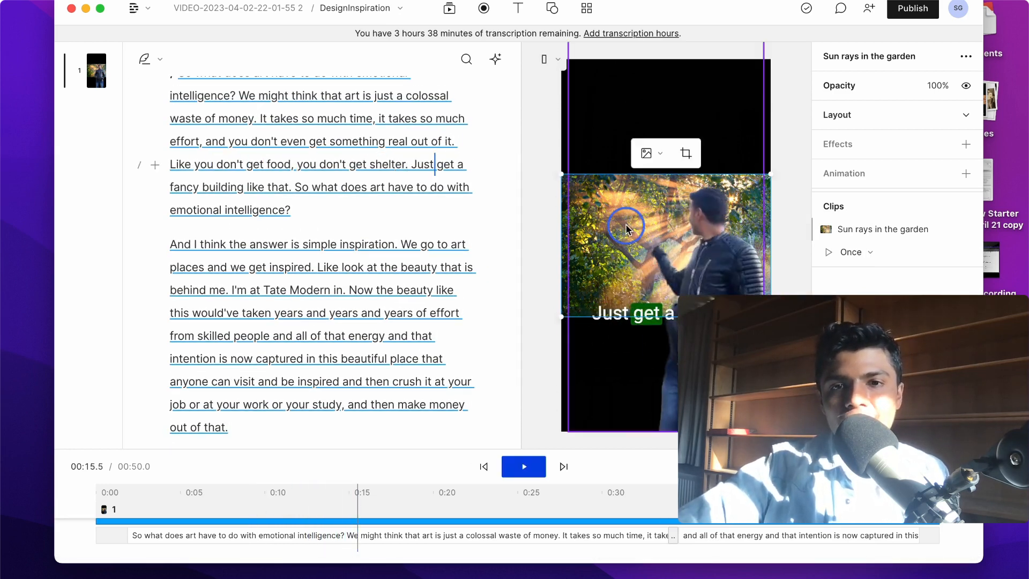
Enlarge the "Sun rays in the garden" photo so it covers nearly the whole vertical frame behind the speaker.
{"action": "left_click", "coordinate": [579, 329]}
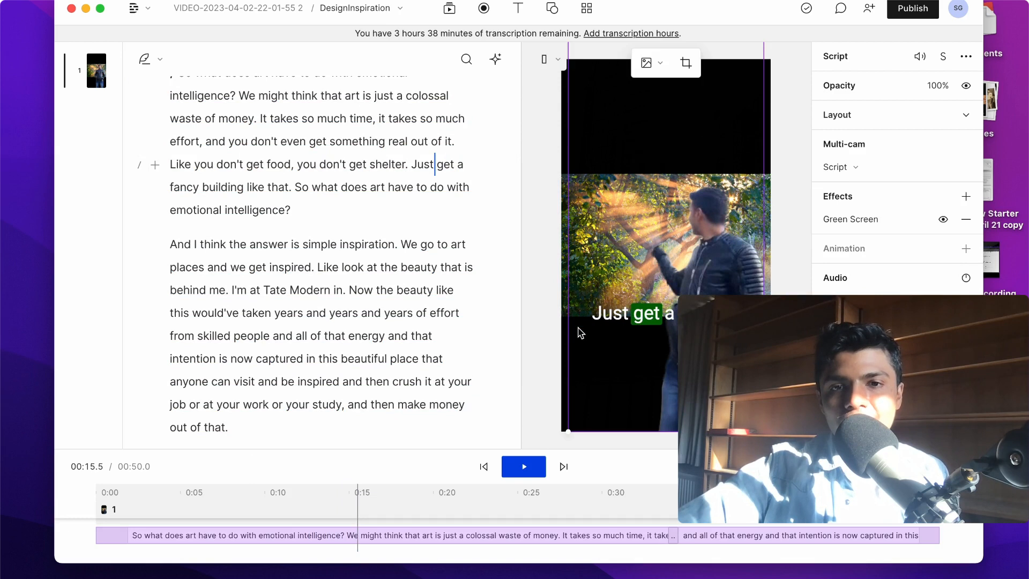
{"action": "left_click", "coordinate": [564, 192]}
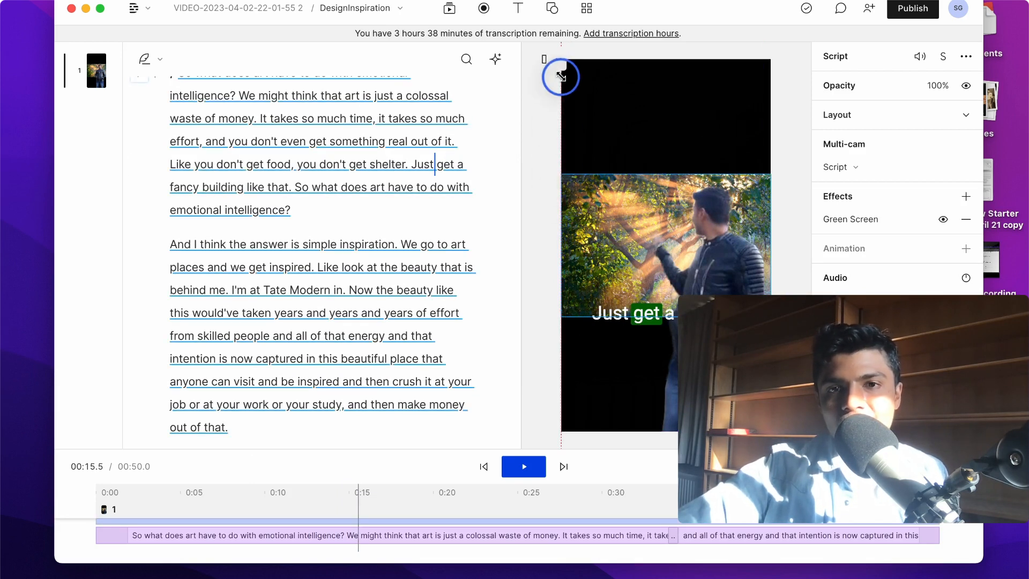
{"action": "left_click", "coordinate": [559, 78]}
{"action": "left_click", "coordinate": [565, 194]}
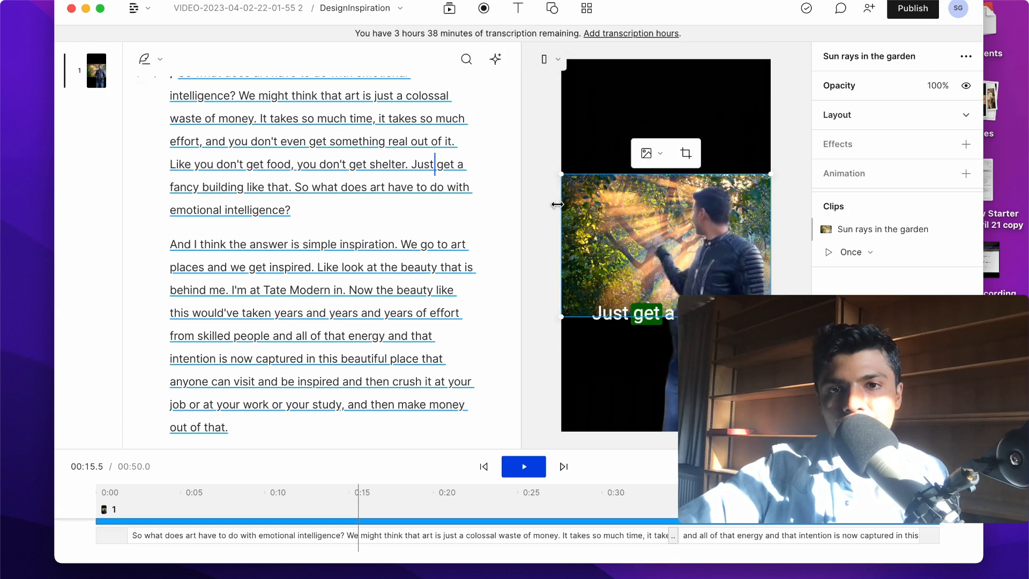
{"action": "left_click_drag", "start_coordinate": [561, 174], "coordinate": [395, 52]}
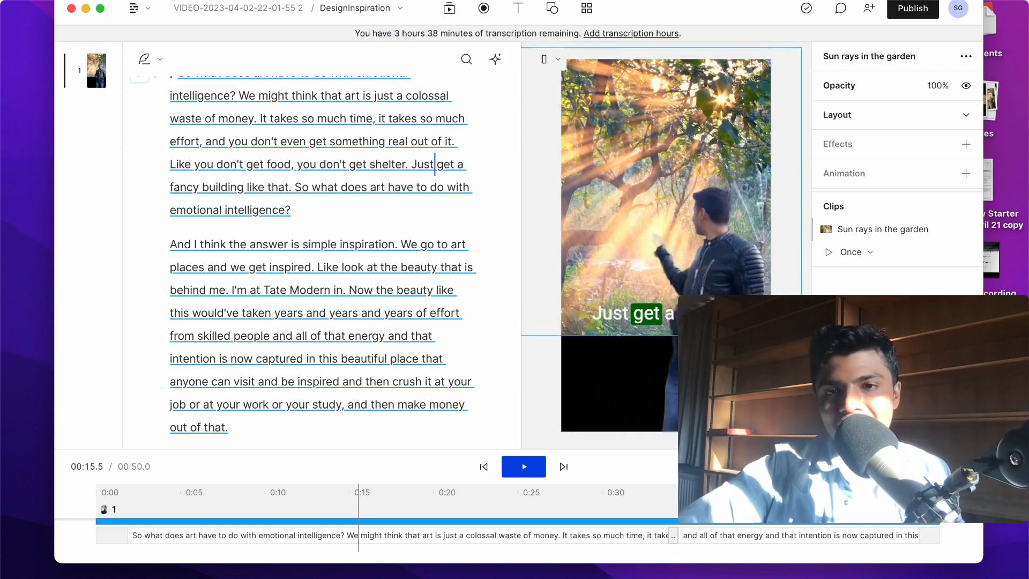
{"action": "left_click_drag", "start_coordinate": [893, 373], "coordinate": [972, 418]}
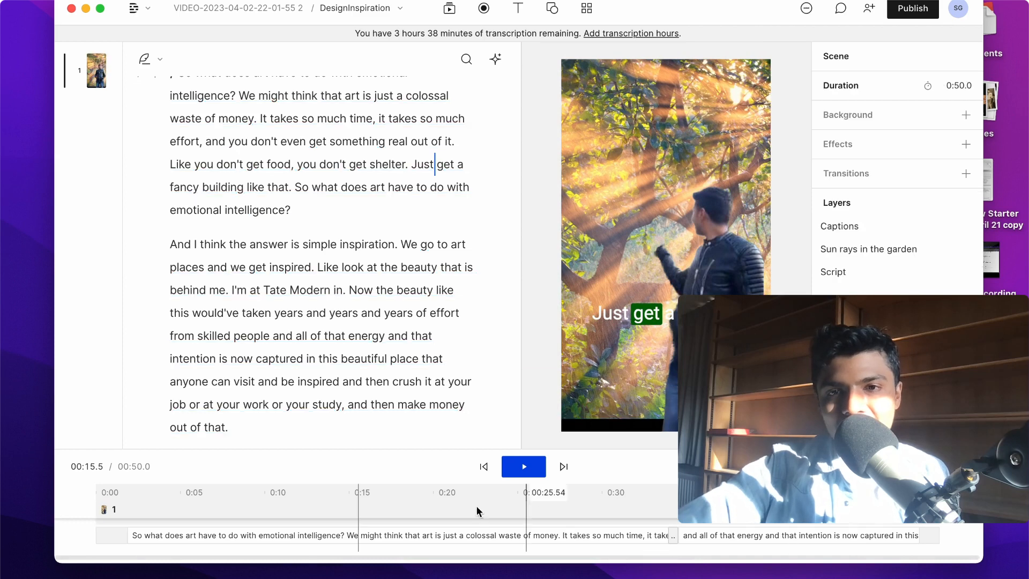
Select scene 1 and play part of it to preview the speaker against the enlarged garden background.
{"action": "left_click", "coordinate": [333, 508]}
{"action": "key", "text": "space"}
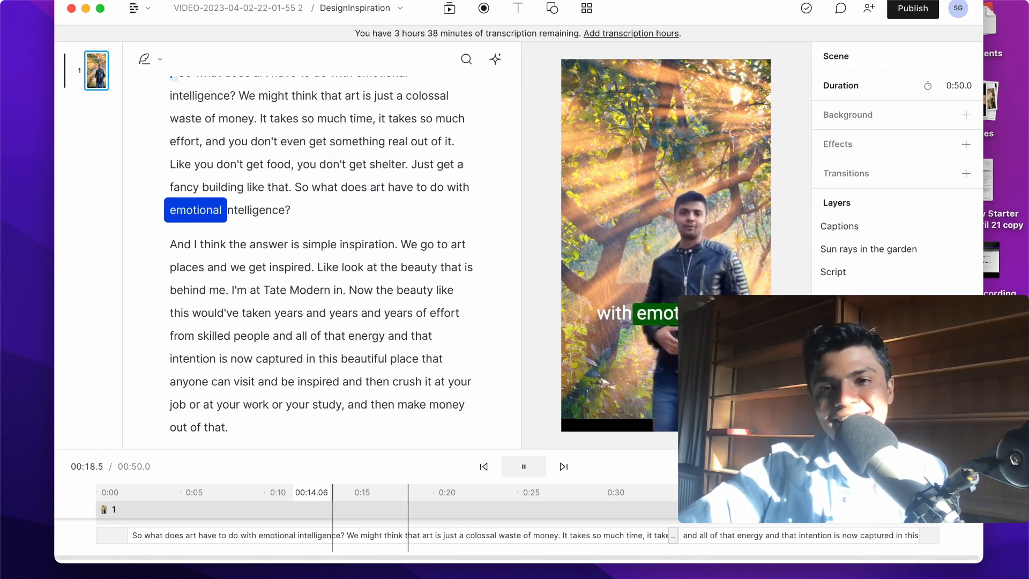
{"action": "key", "text": "space"}
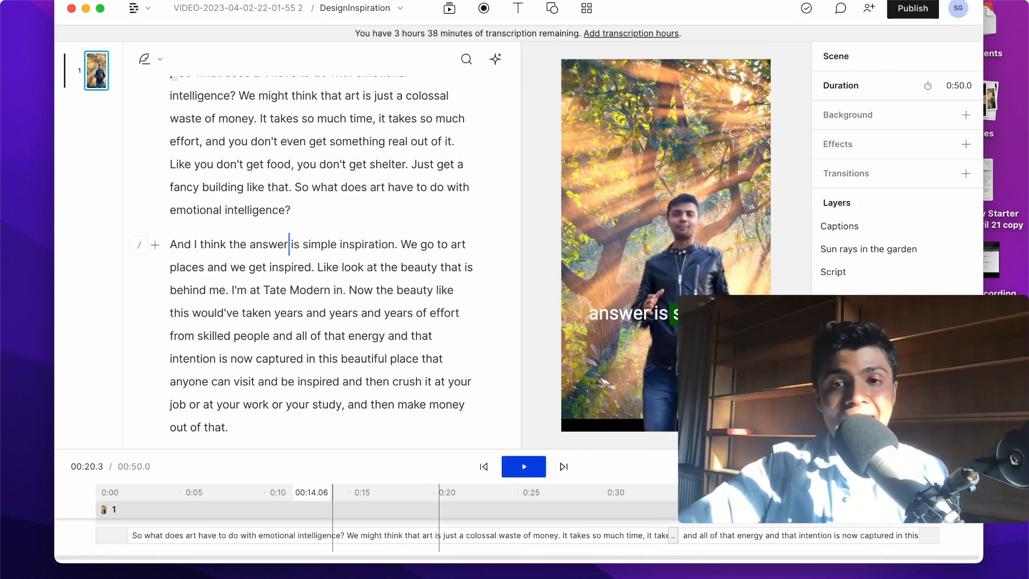